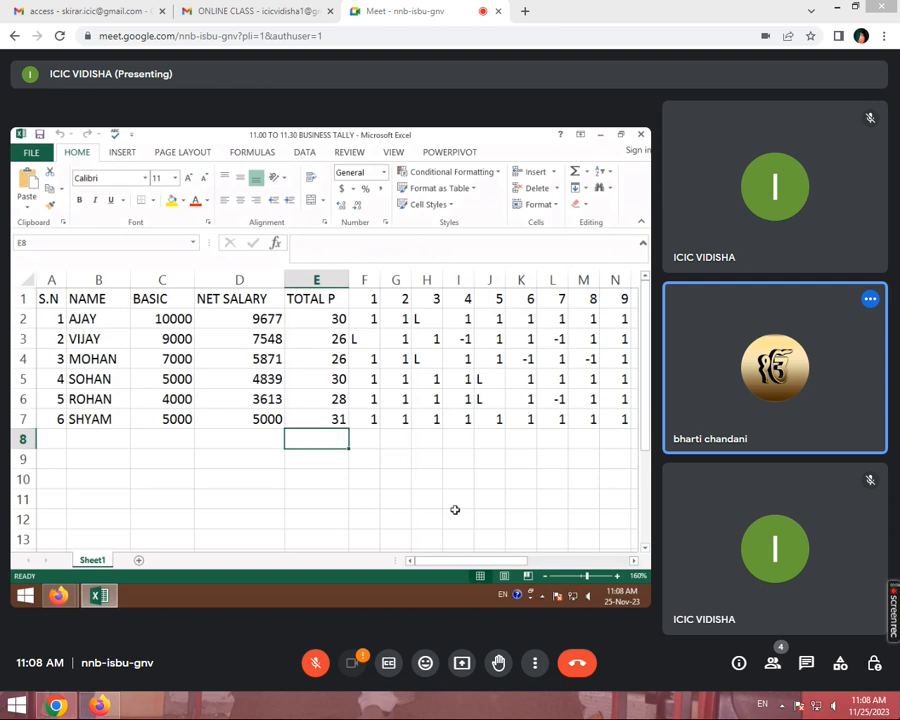
# Step: Examine the leave and absence marks in Sheet1's attendance grid and the net salary formulas in cells D2 and D5
pyautogui.moveTo(452, 561); pyautogui.dragTo(417, 570)
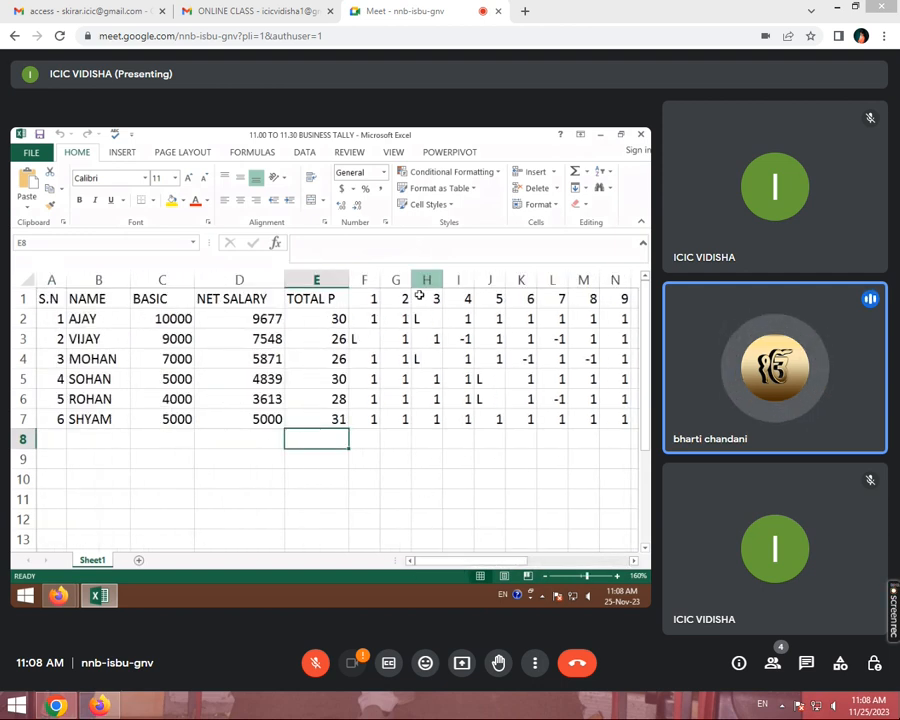
pyautogui.click(371, 333)
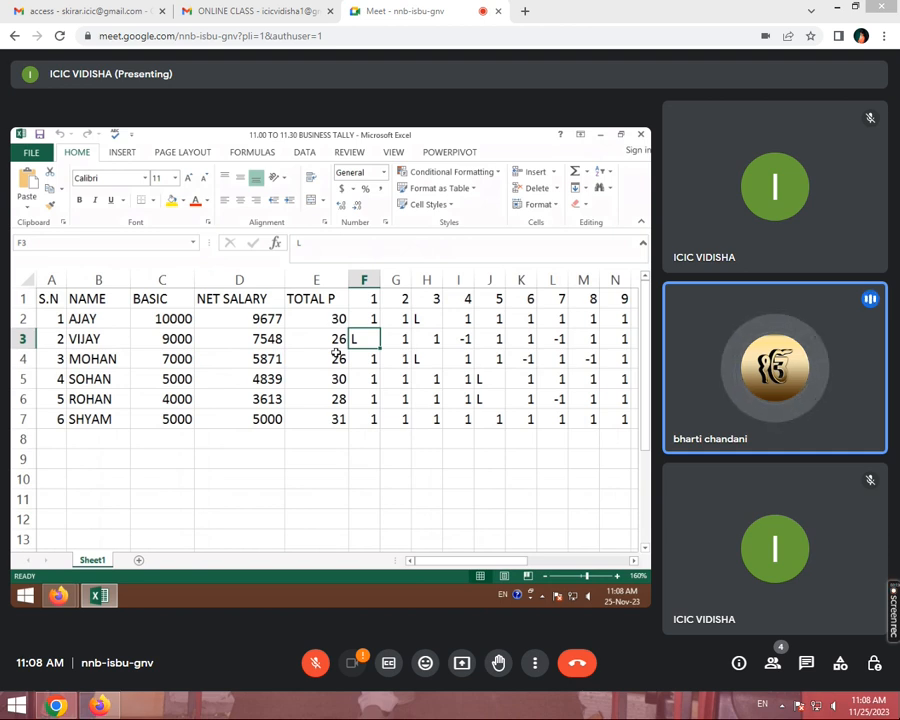
pyautogui.click(440, 359)
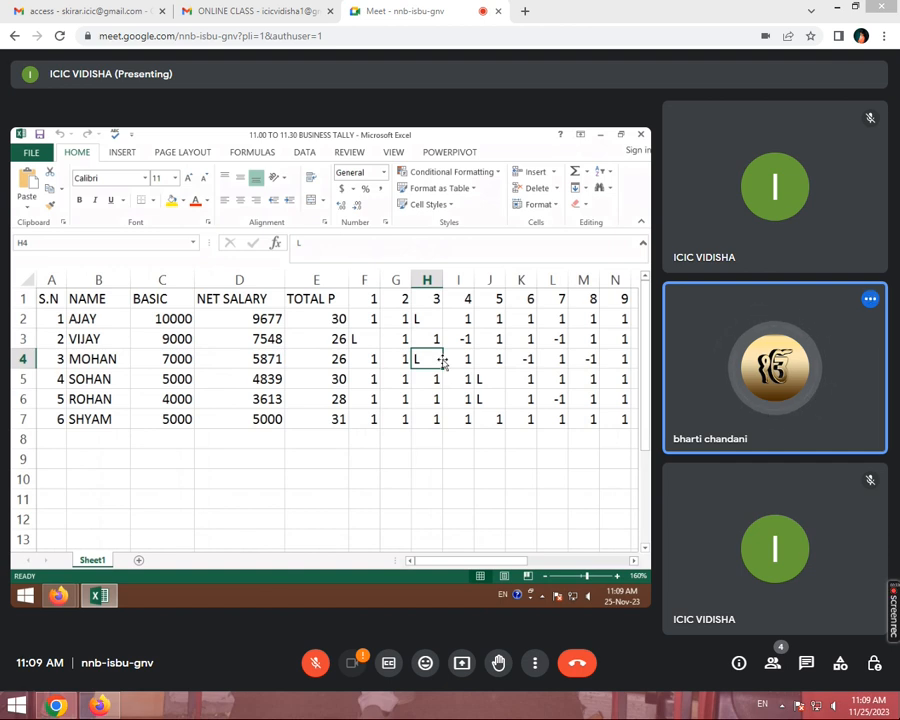
pyautogui.click(511, 359)
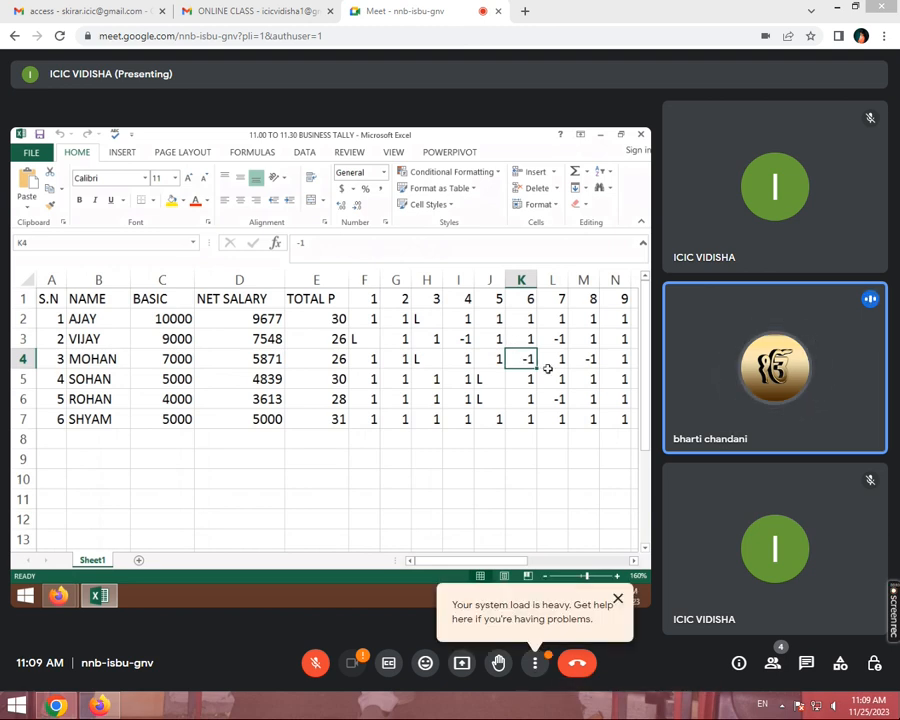
pyautogui.click(427, 353)
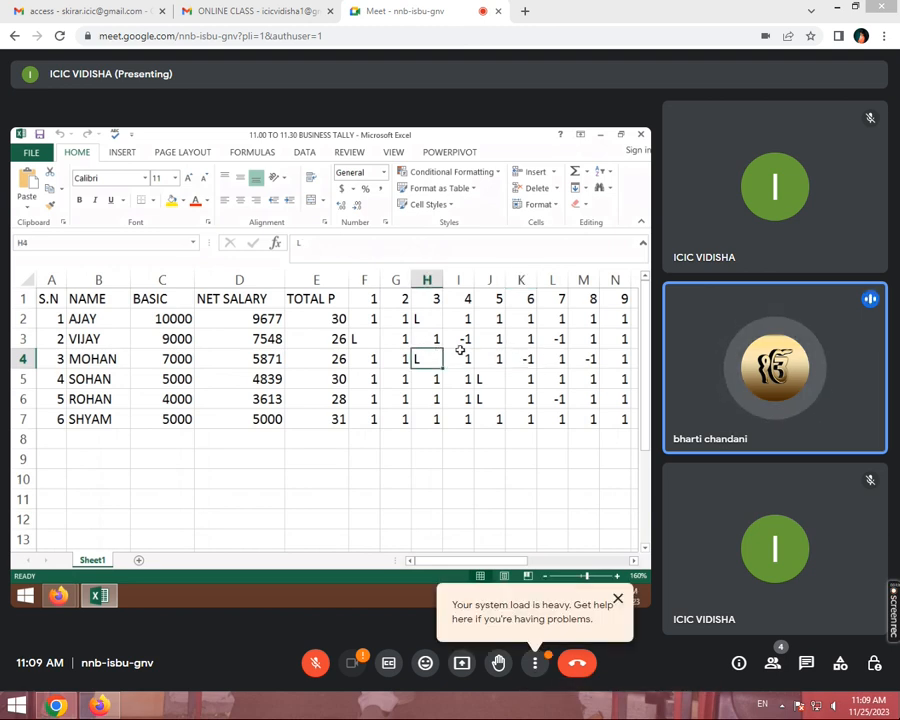
pyautogui.click(513, 358)
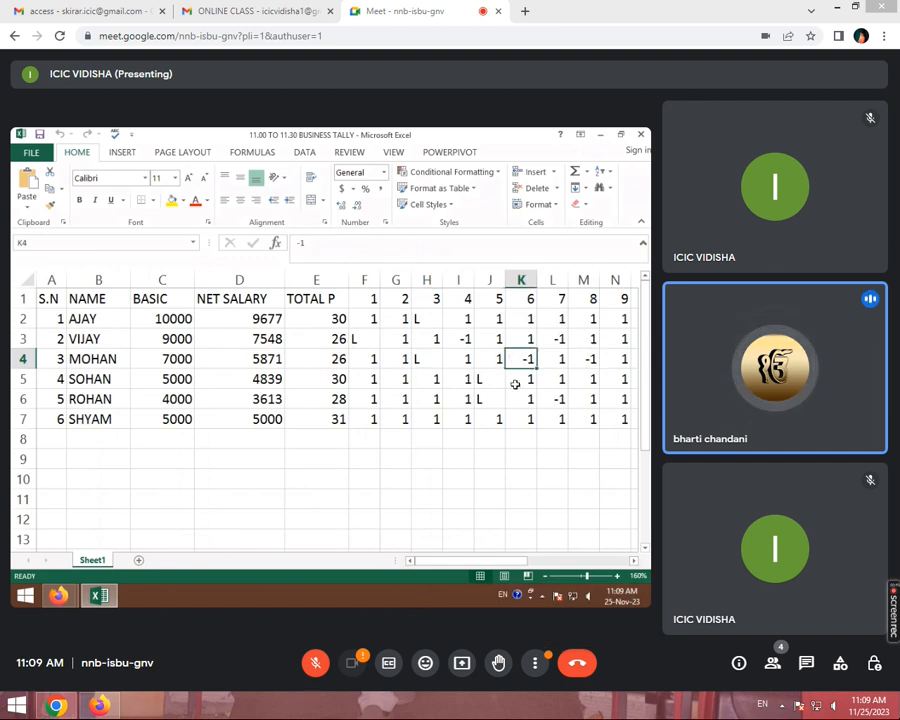
pyautogui.click(266, 318)
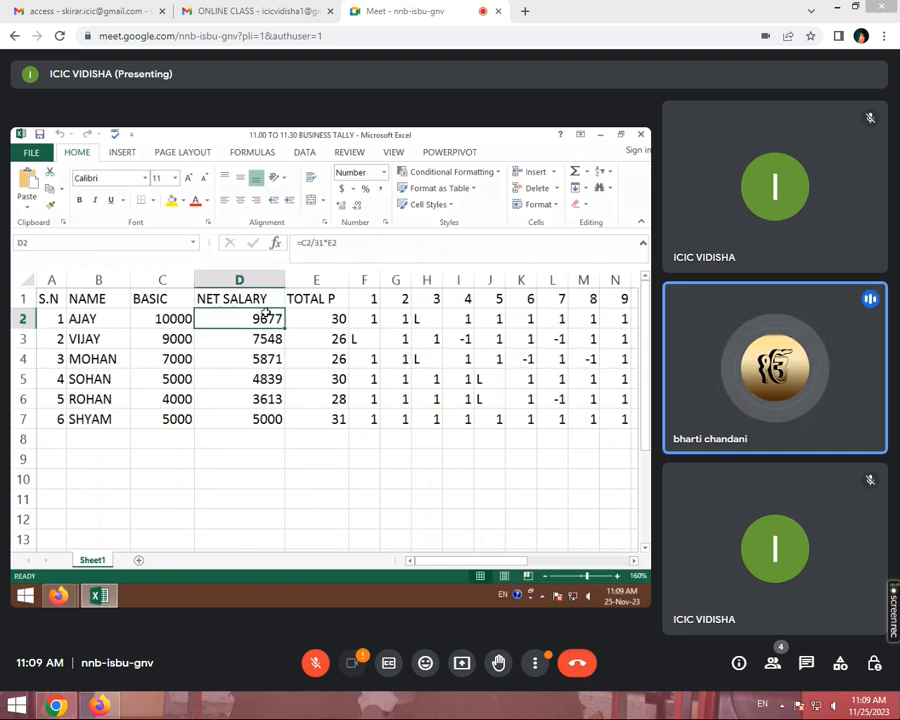
pyautogui.click(420, 372)
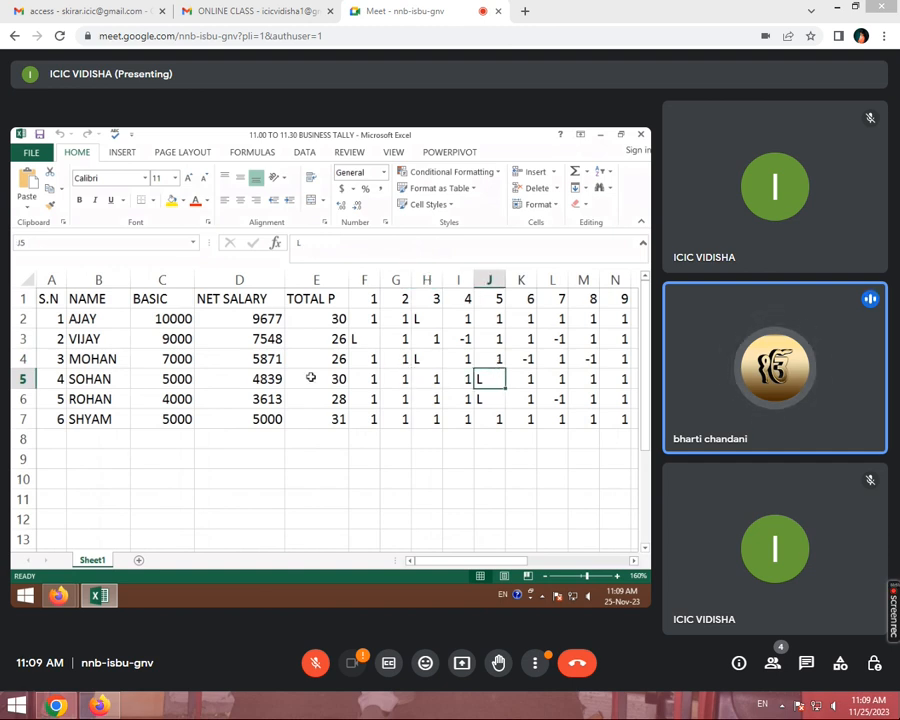
pyautogui.click(276, 377)
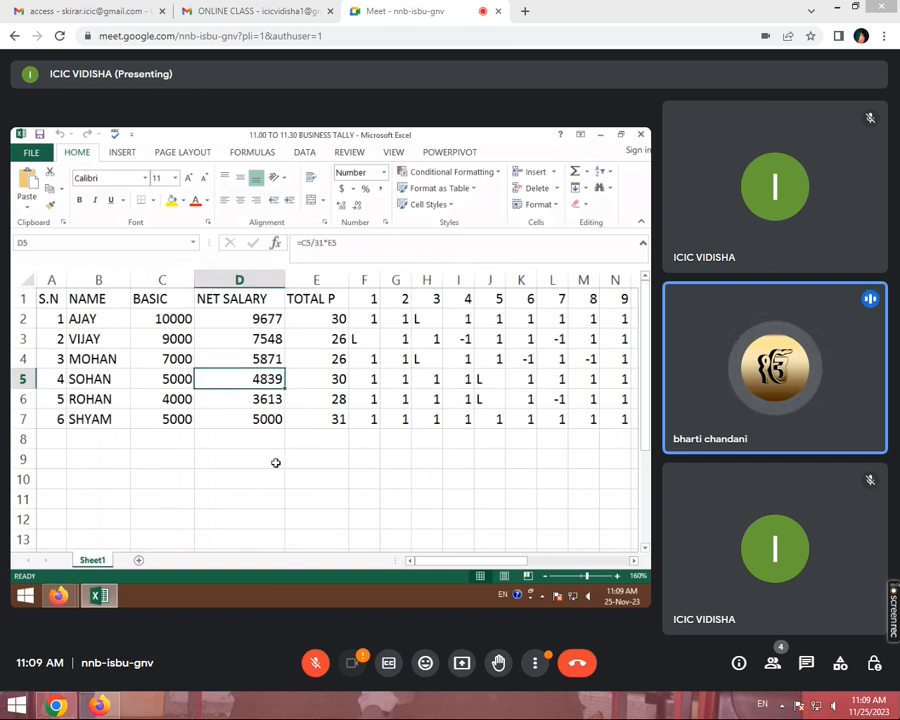
pyautogui.click(392, 440)
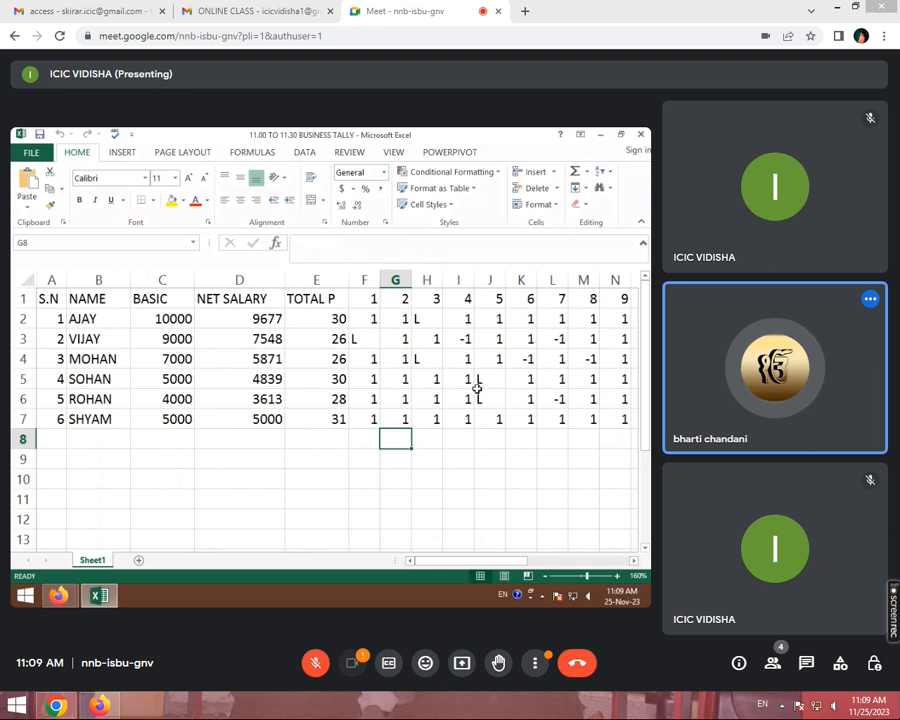
# Step: Add a new worksheet after Sheet1 and enlarge its view, checking the layout of the salary table in Sheet1
pyautogui.click(140, 561)
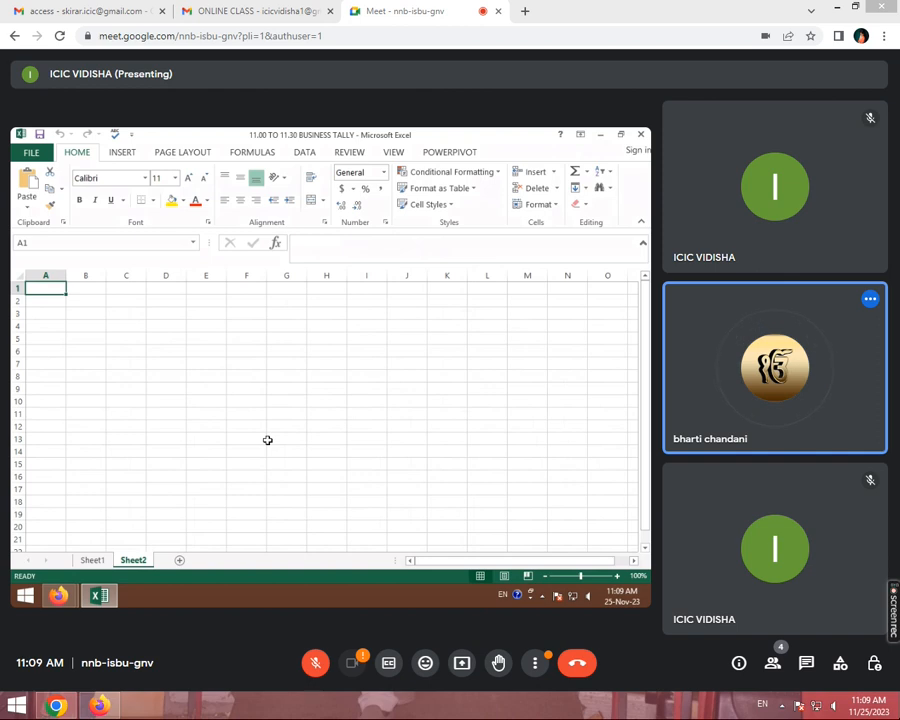
pyautogui.scroll(3, 267, 440)
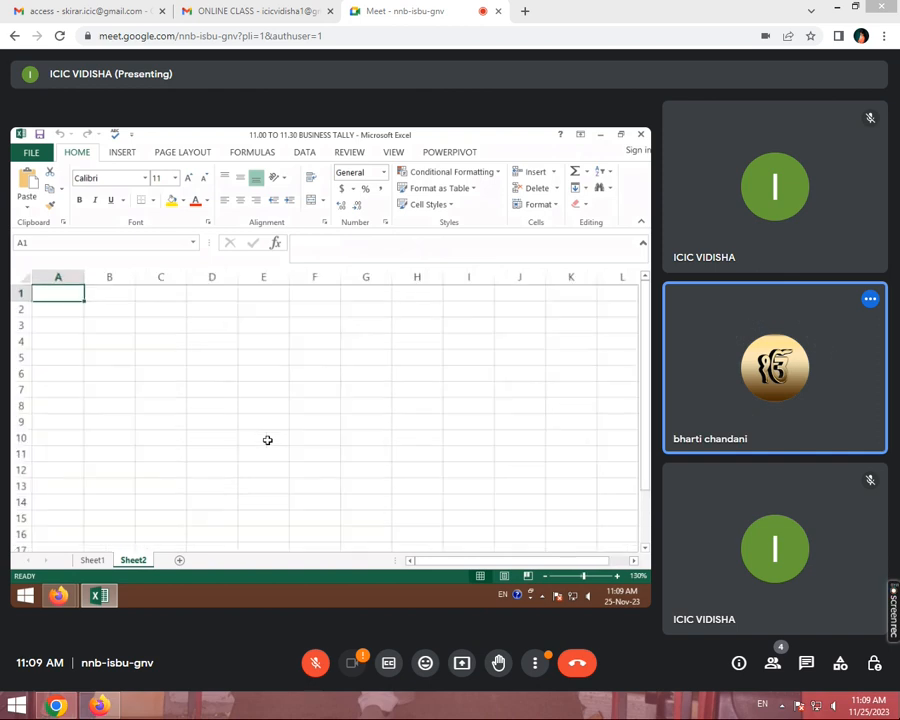
pyautogui.click(100, 562)
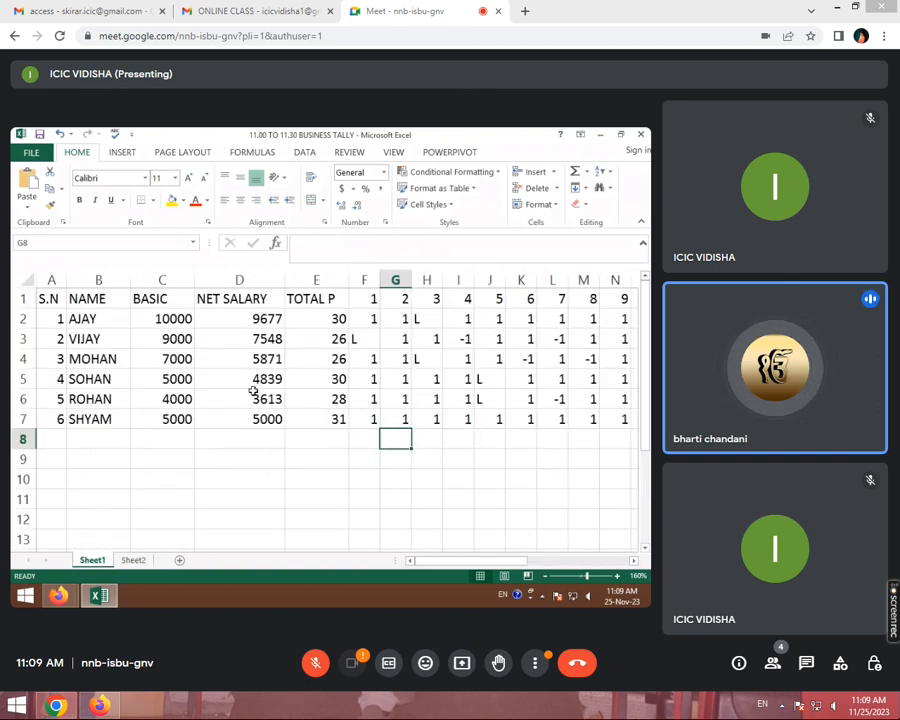
pyautogui.click(131, 563)
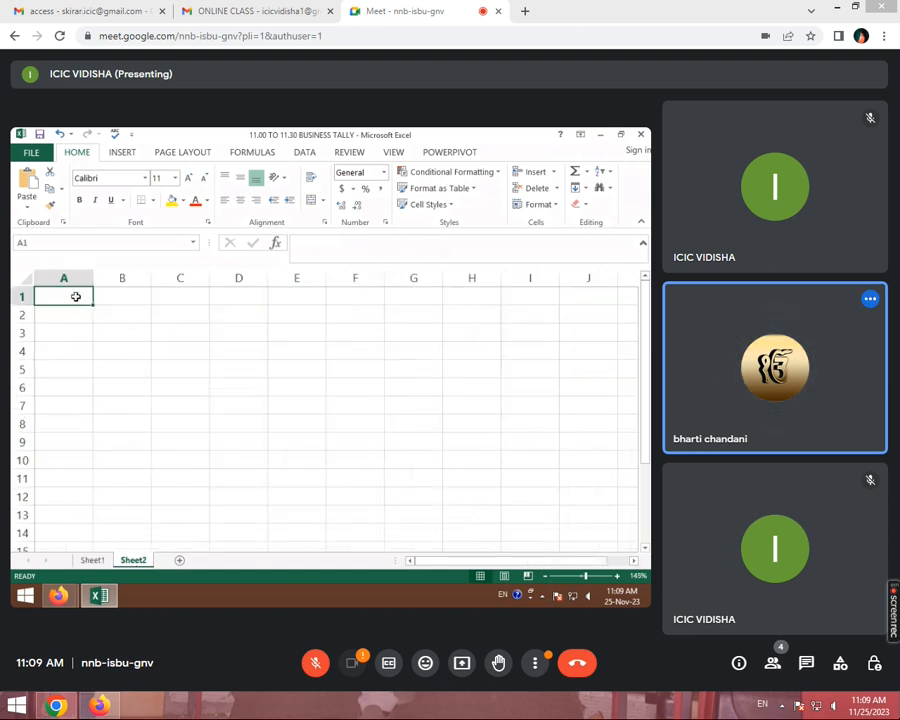
# Step: Link cell A1 of Sheet2 to the S.N header in cell A1 of Sheet1 with the formula =Sheet1!A1
pyautogui.write('=')
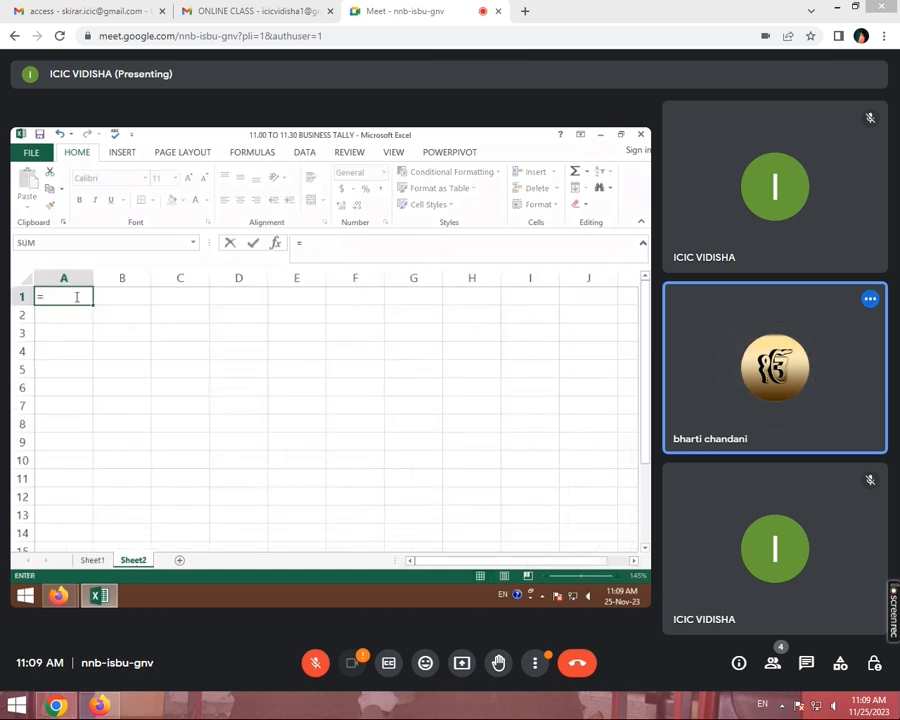
pyautogui.click(93, 562)
pyautogui.click(48, 300)
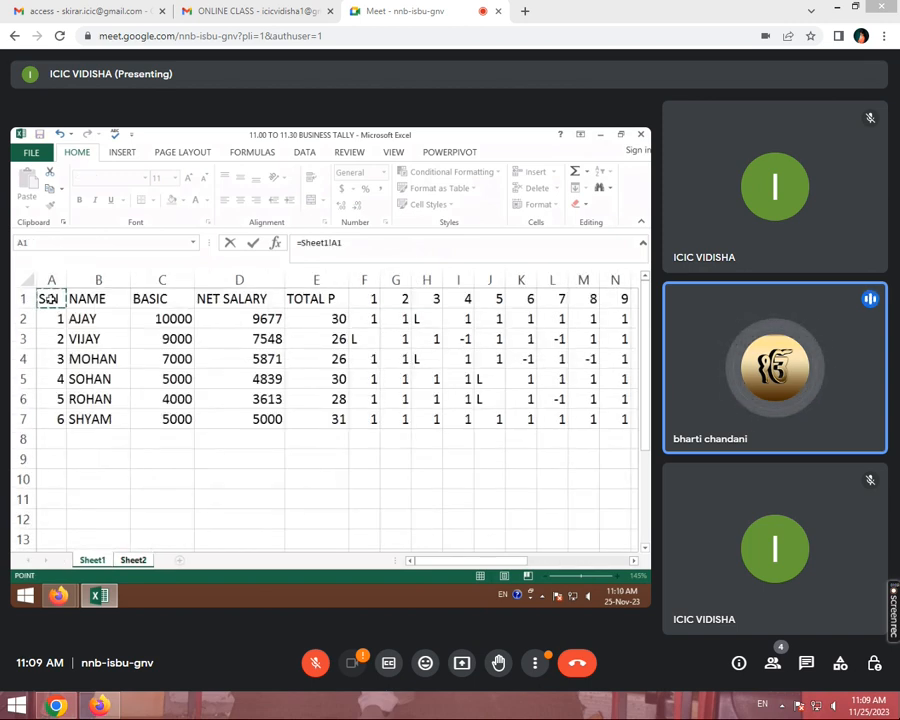
pyautogui.press('Return')
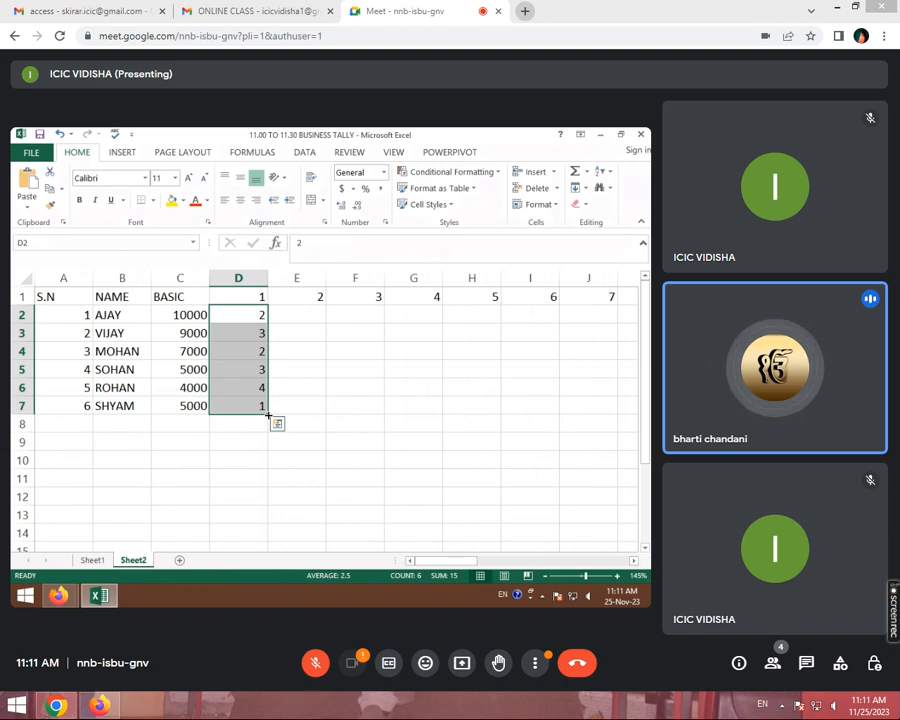
# Step: Enter 3 in cell E2, under day 2 for the first employee
pyautogui.click(278, 330)
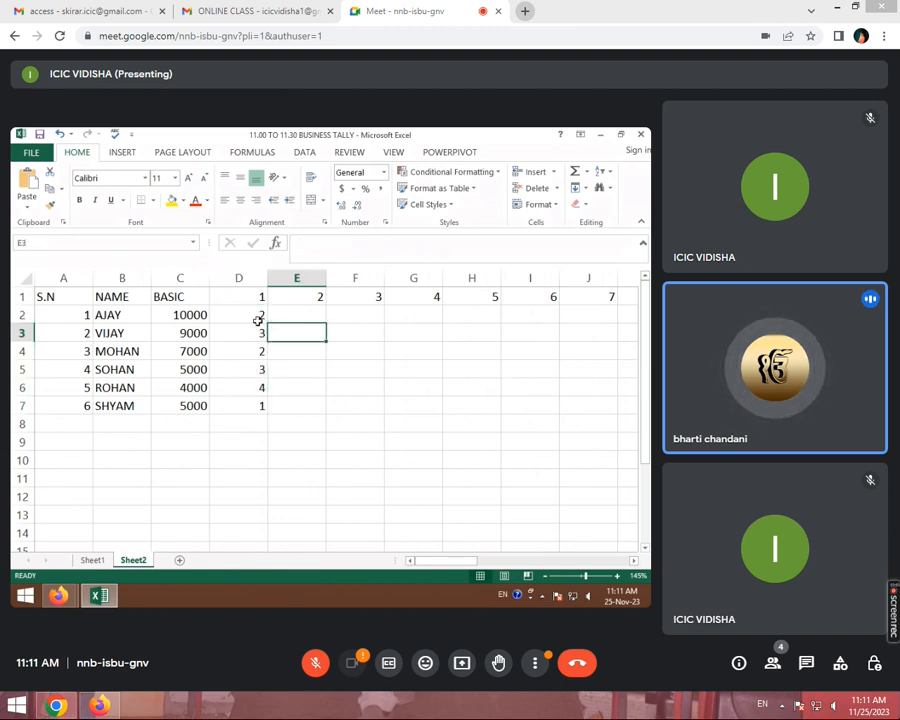
pyautogui.click(260, 313)
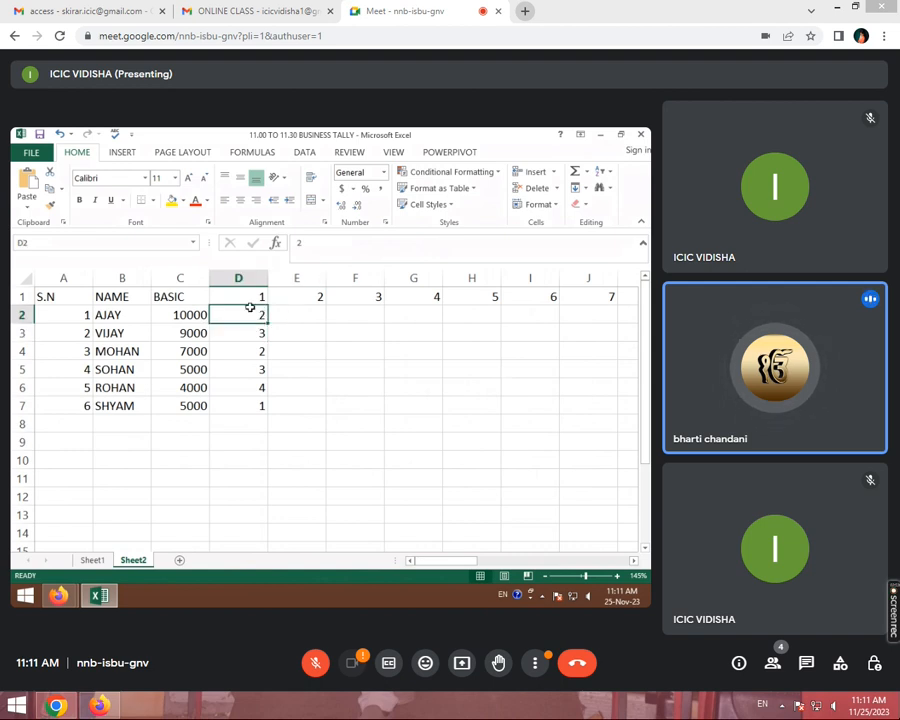
pyautogui.click(303, 312)
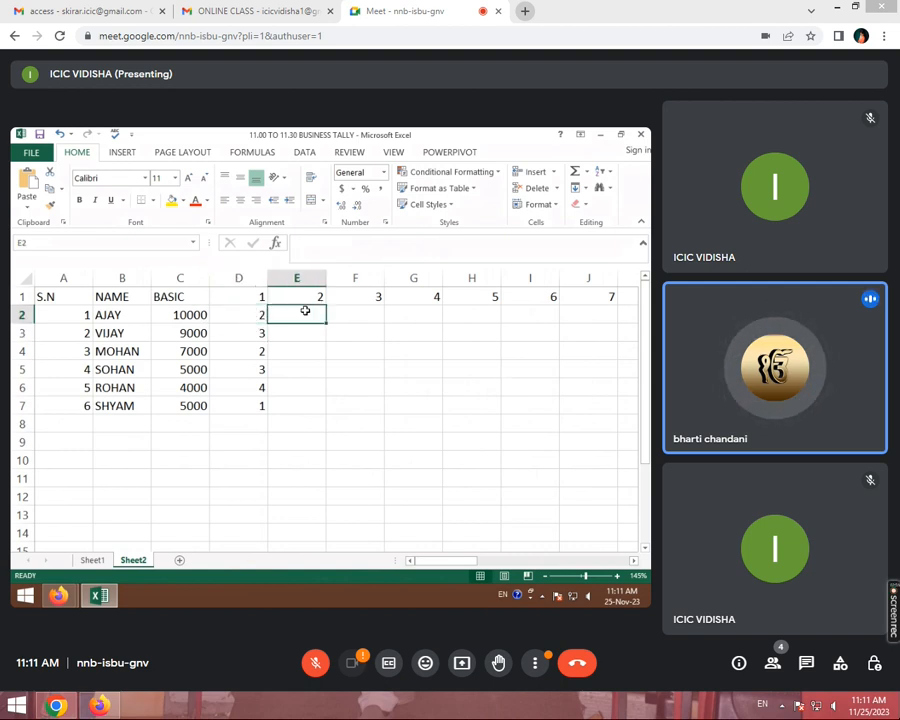
pyautogui.write('3')
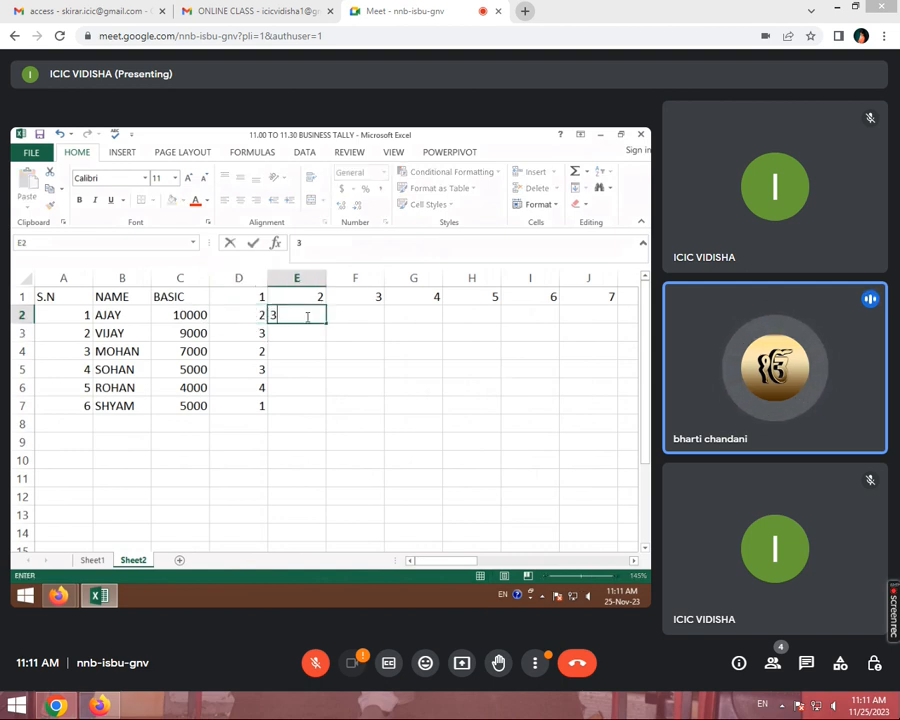
pyautogui.press('Return')
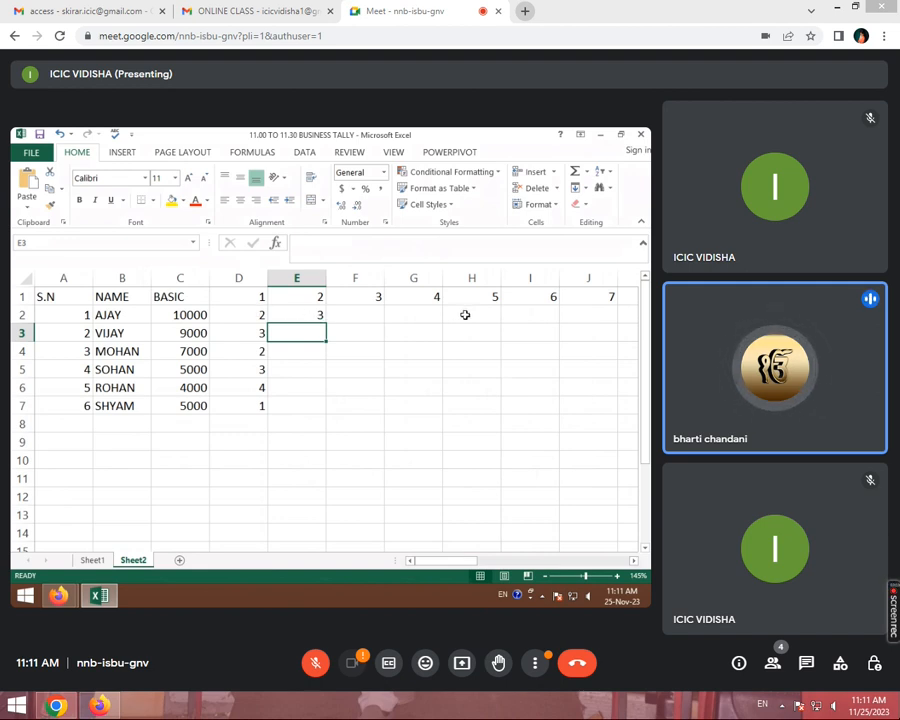
# Step: Copy the day 1 values in D2:D7 across to day 31 in column AH
pyautogui.moveTo(258, 314); pyautogui.dragTo(591, 376)
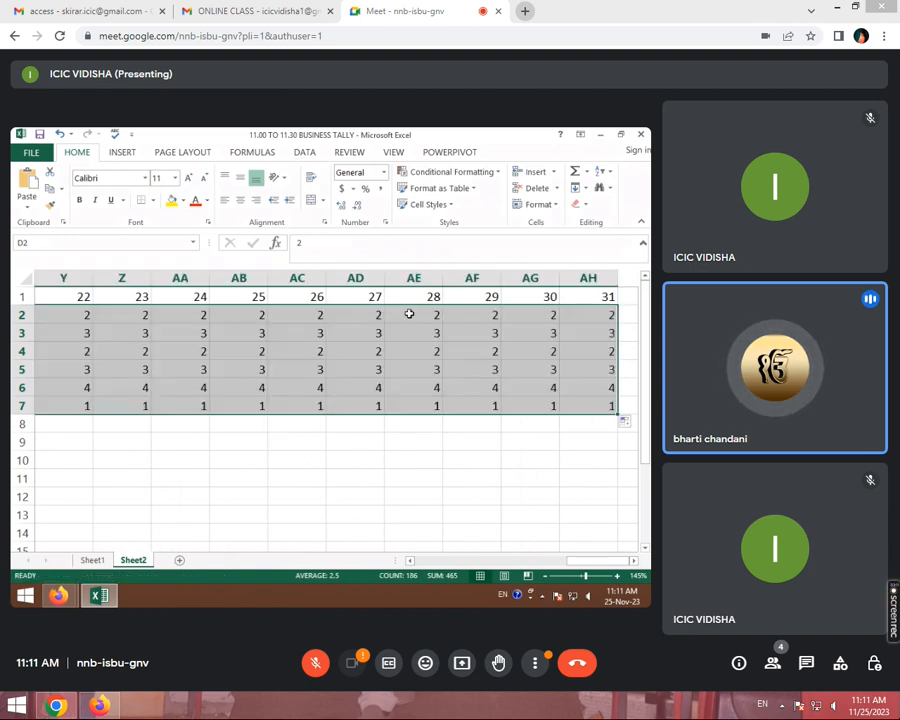
pyautogui.click(413, 351)
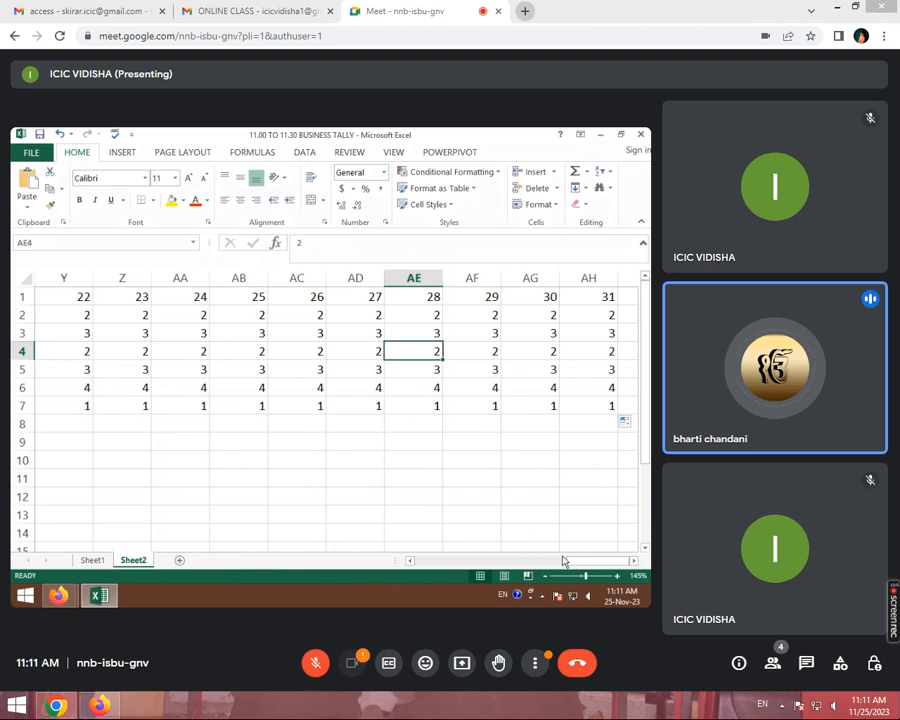
# Step: Set cells G6, F6 and H4 to 0 in the daily grid of Sheet2
pyautogui.moveTo(583, 560); pyautogui.dragTo(434, 565)
pyautogui.click(366, 384)
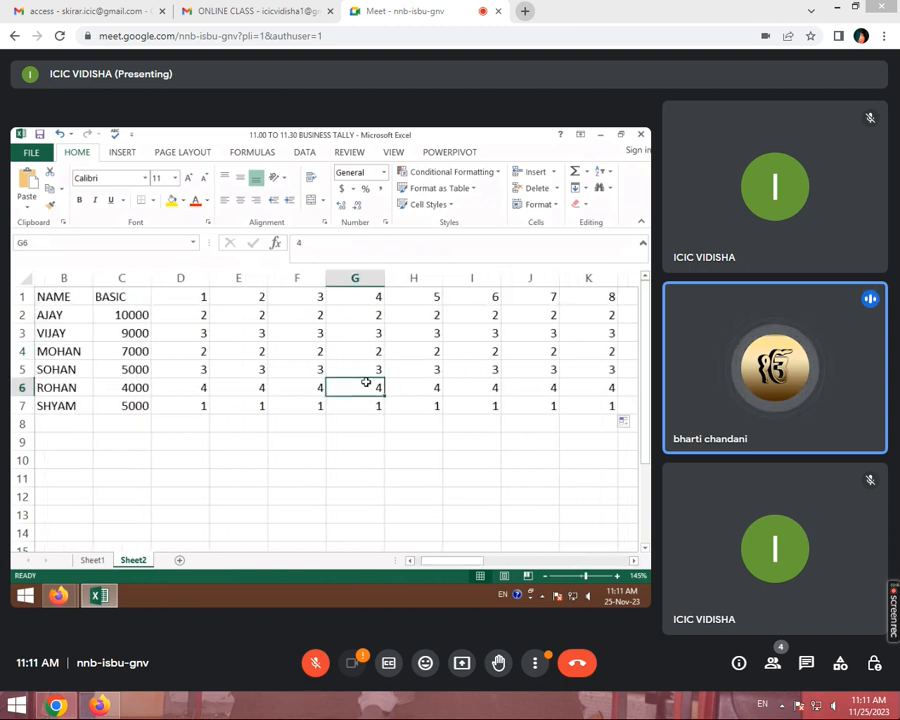
pyautogui.write('0')
pyautogui.press('Return')
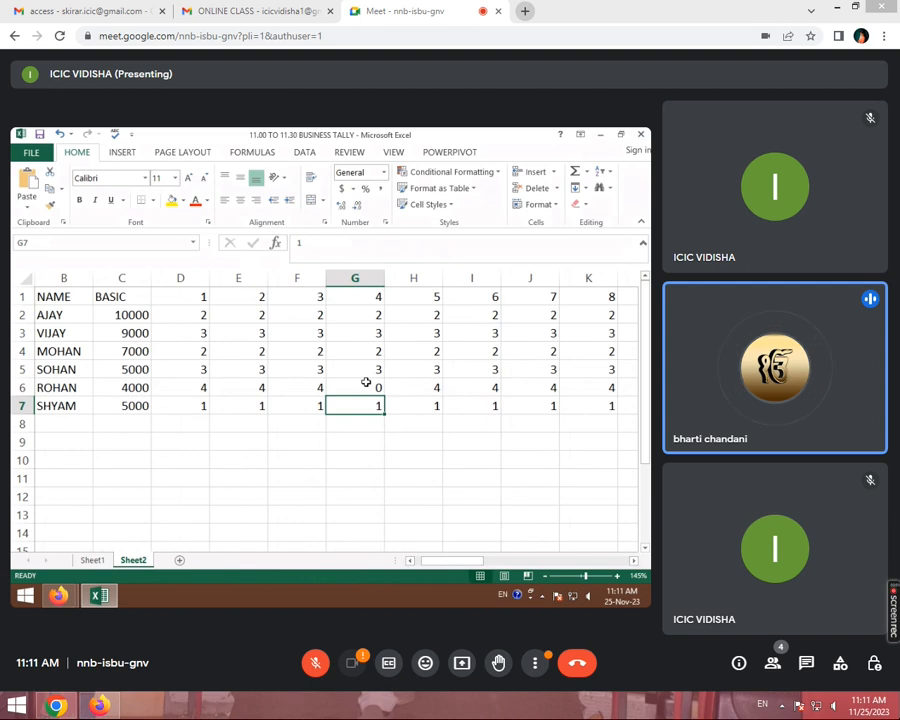
pyautogui.click(316, 387)
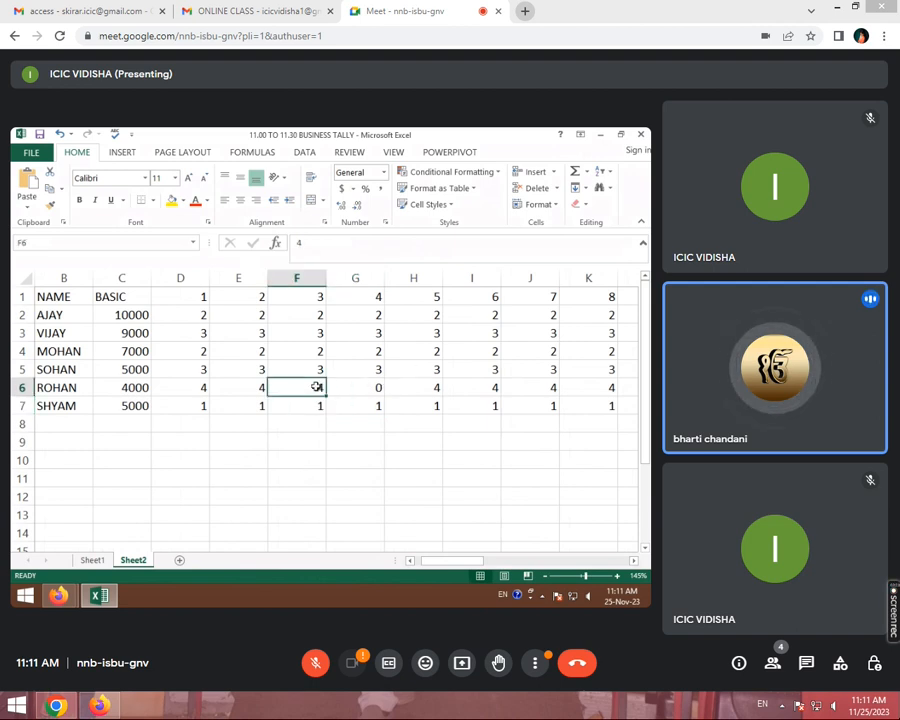
pyautogui.write('0')
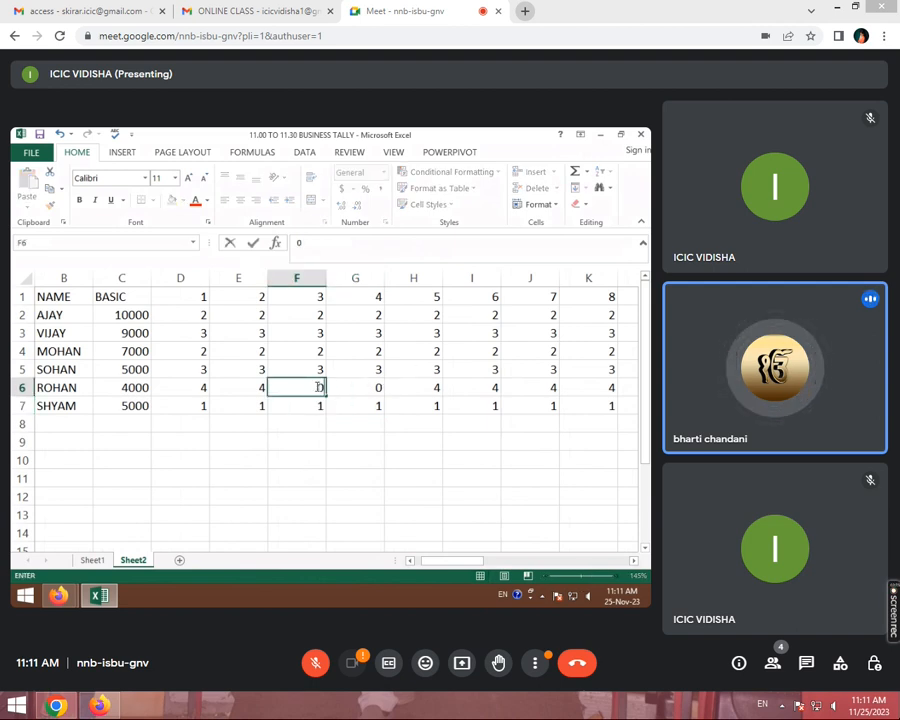
pyautogui.click(432, 347)
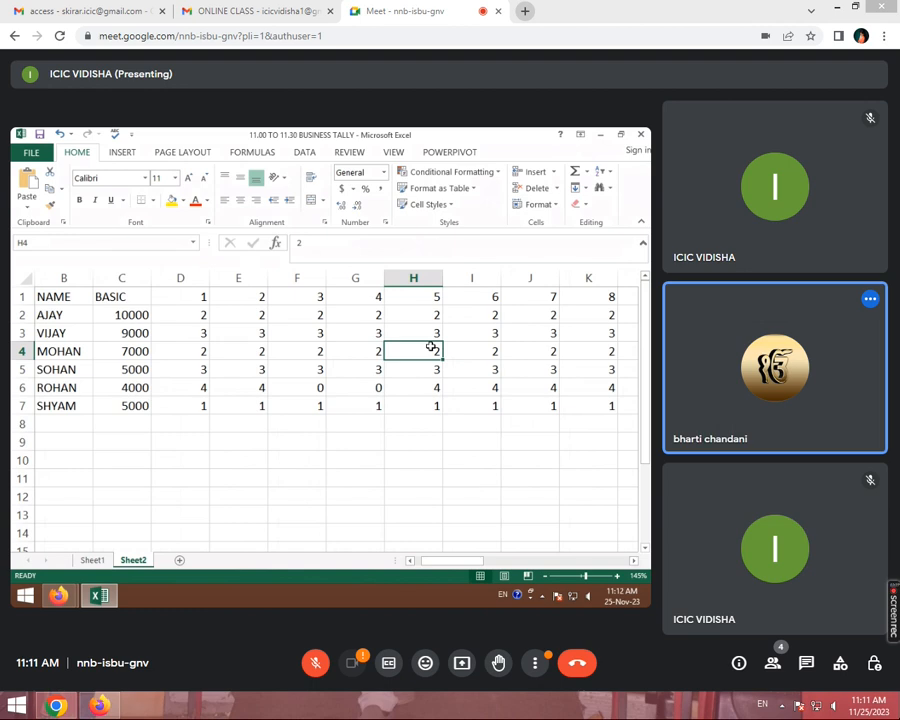
pyautogui.write('0')
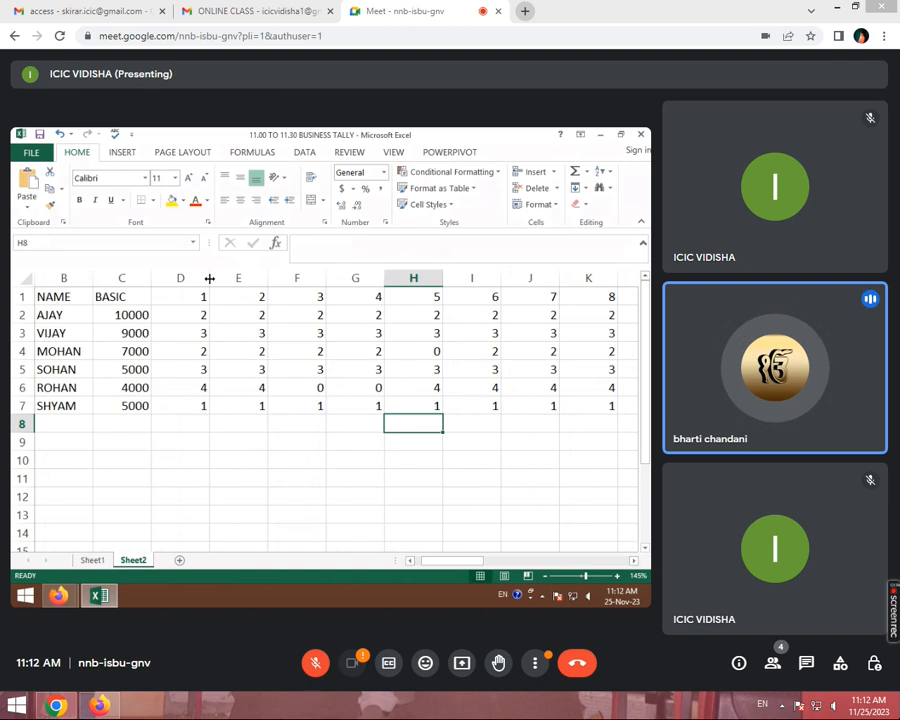
# Step: Narrow column D and day columns E through AH so they closely fit their numbers
pyautogui.moveTo(209, 278); pyautogui.dragTo(181, 280)
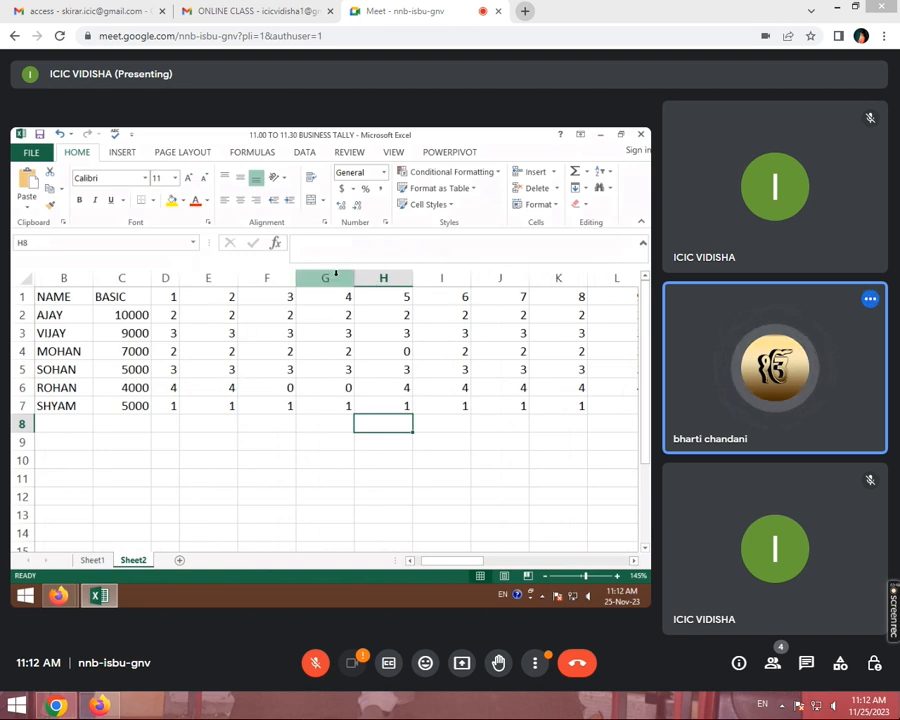
pyautogui.click(208, 278)
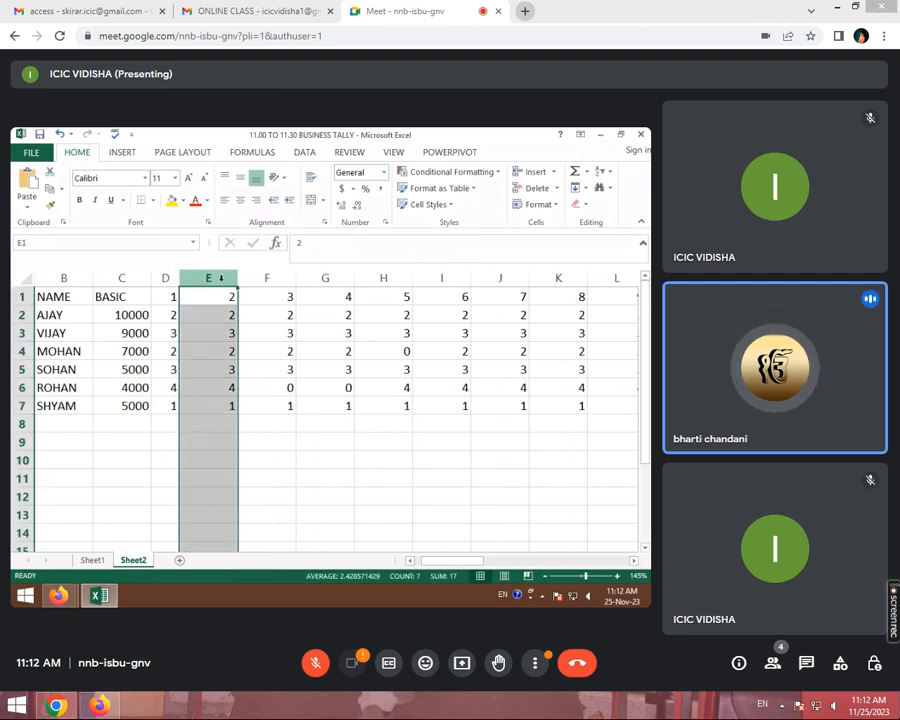
pyautogui.moveTo(221, 278); pyautogui.dragTo(617, 289)
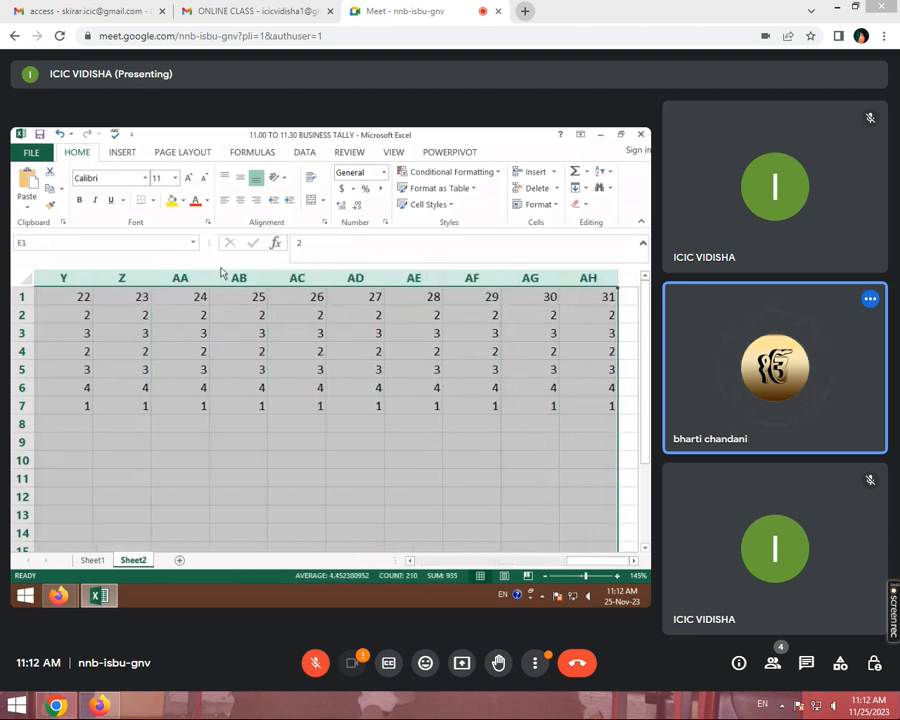
pyautogui.moveTo(209, 278); pyautogui.dragTo(175, 279)
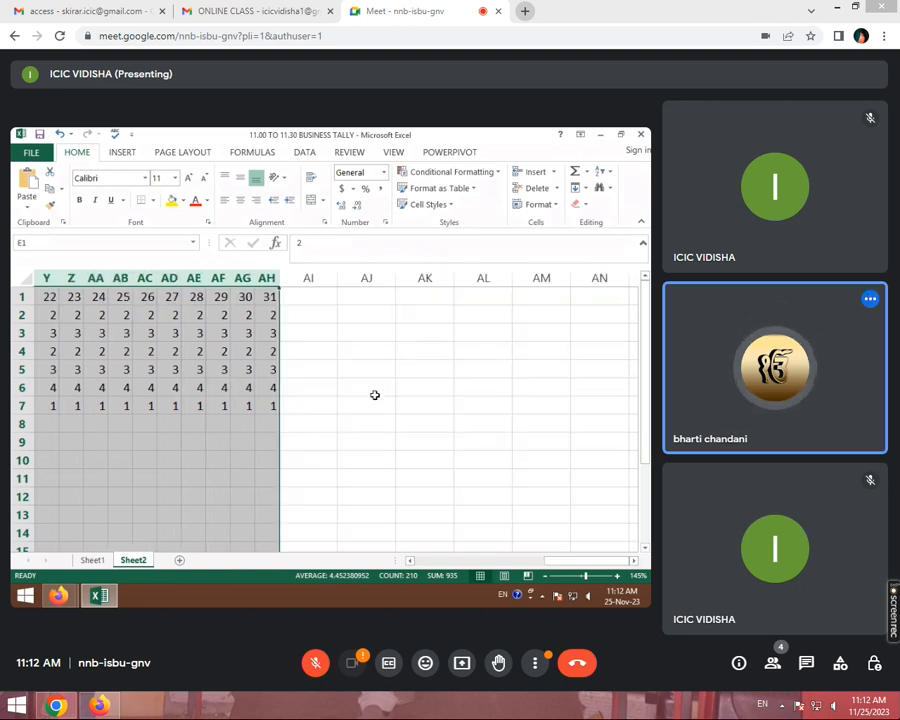
pyautogui.click(424, 423)
pyautogui.moveTo(551, 551); pyautogui.dragTo(420, 560)
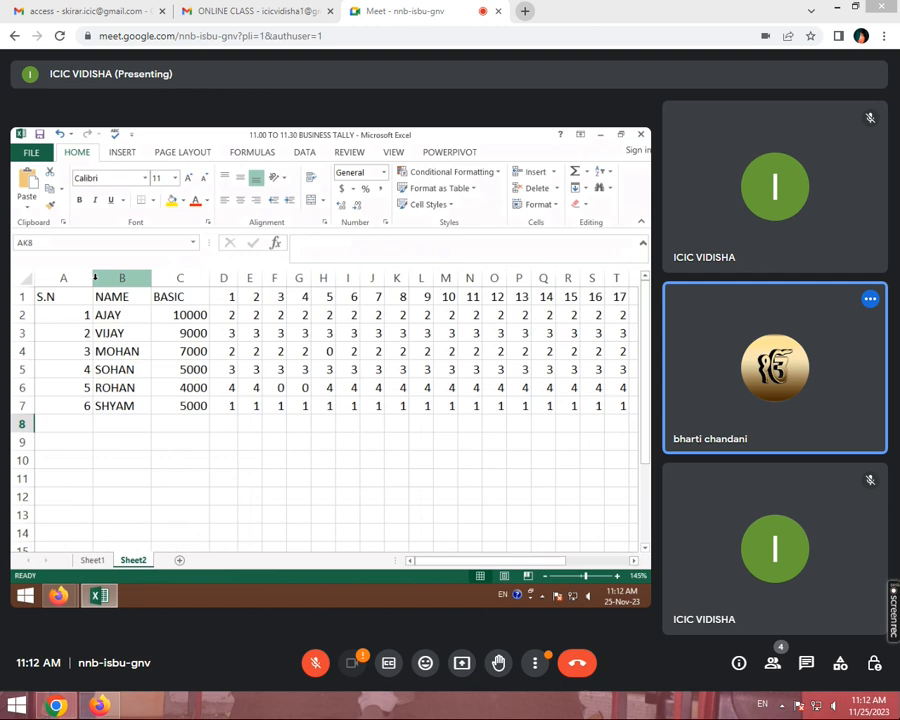
# Step: Narrow the S.N column A so it closely fits the serial numbers
pyautogui.moveTo(92, 279); pyautogui.dragTo(62, 279)
pyautogui.click(412, 474)
# Step: Enter the heading "total l m" in cell AI1, just after the day 31 column
pyautogui.moveTo(500, 560); pyautogui.dragTo(590, 558)
pyautogui.moveTo(562, 279); pyautogui.dragTo(537, 307)
pyautogui.click(472, 329)
pyautogui.click(368, 296)
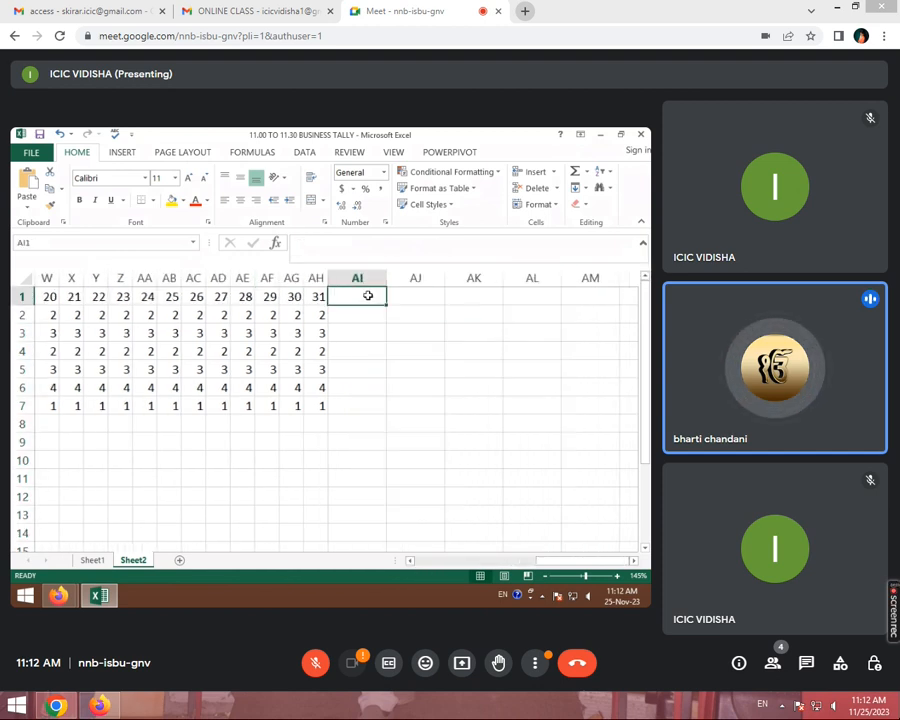
pyautogui.write('tot')
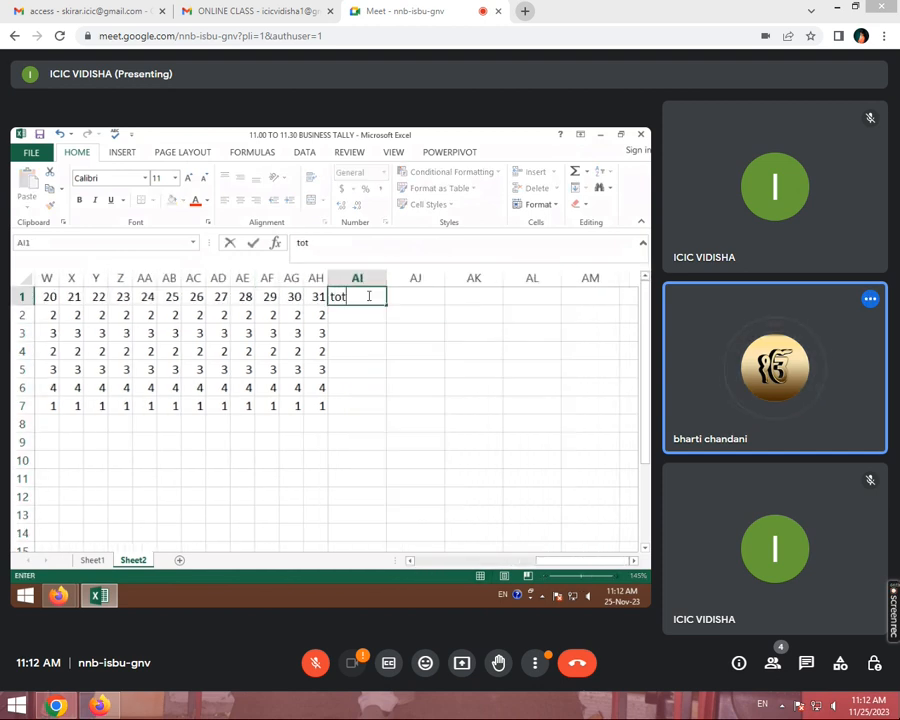
pyautogui.write('al I m')
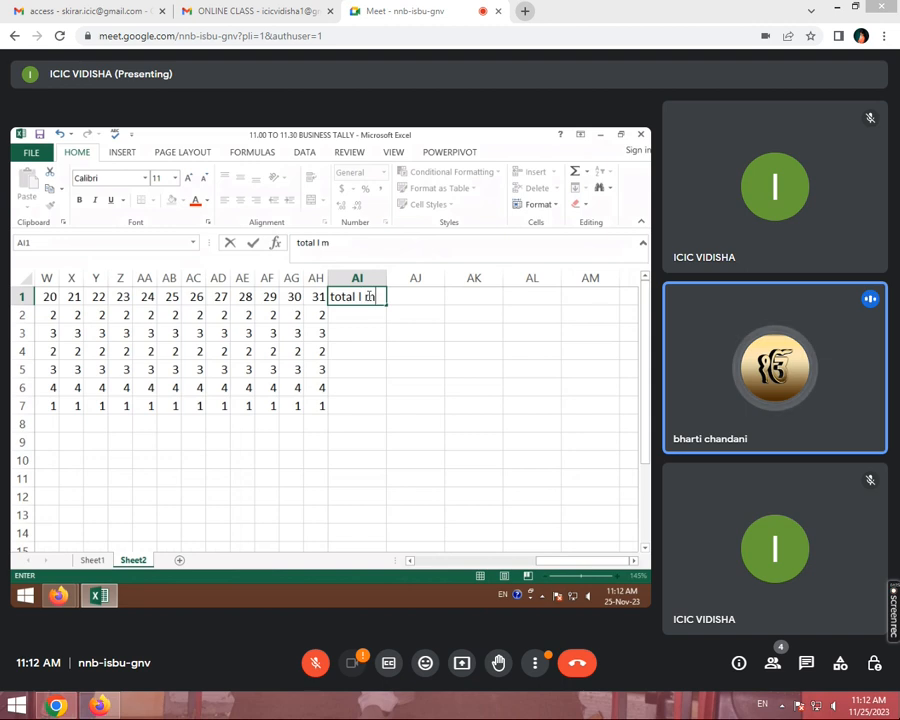
pyautogui.press('Return')
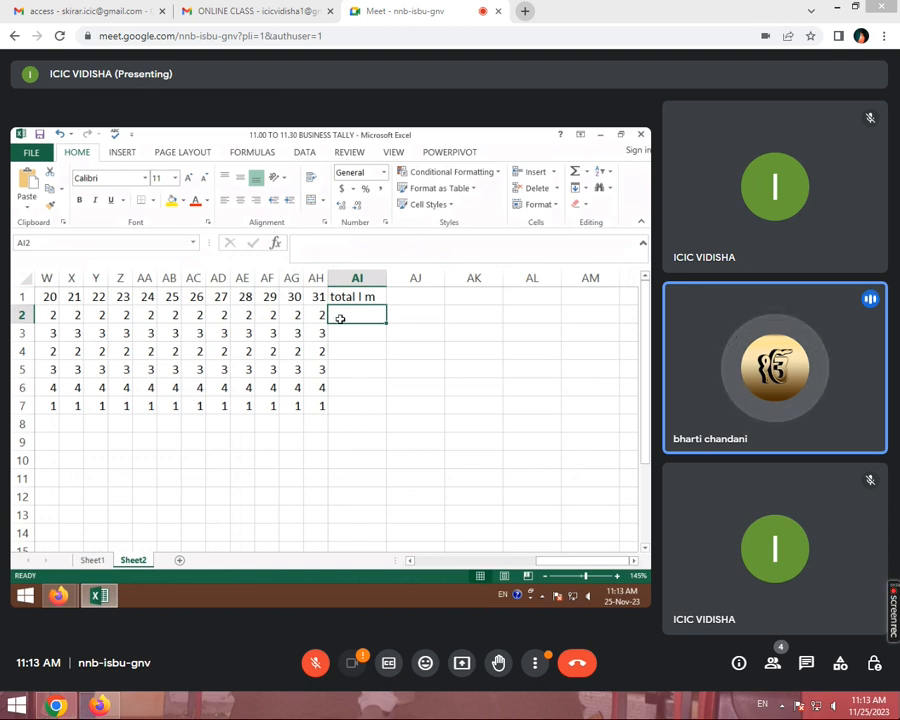
# Step: Enter =sum(D2:AH2) in cell AI2 to total the first employee's 31 daily values
pyautogui.write('=sum')
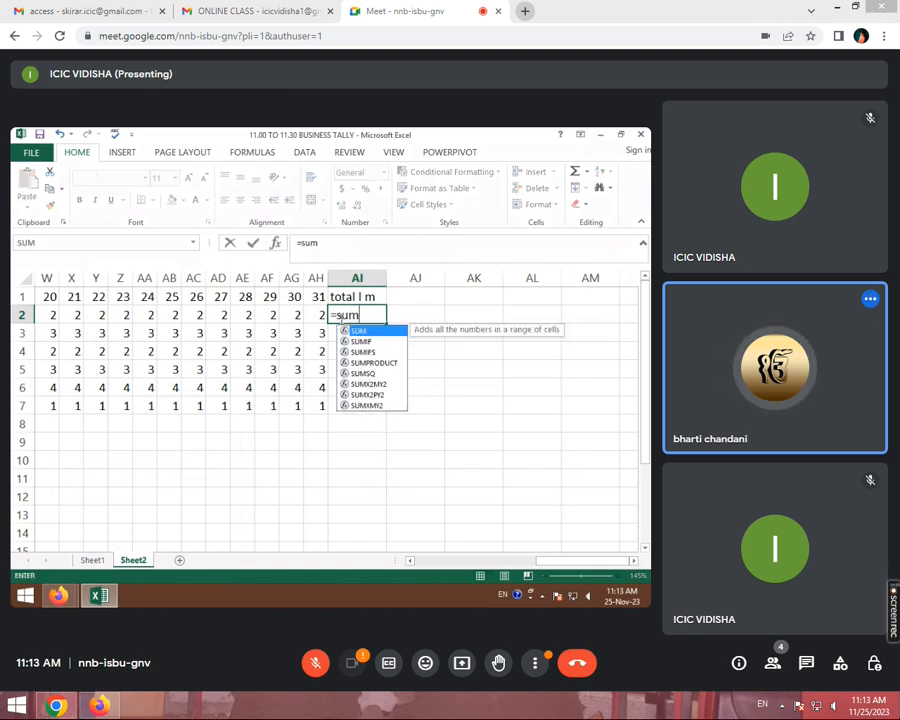
pyautogui.write('(')
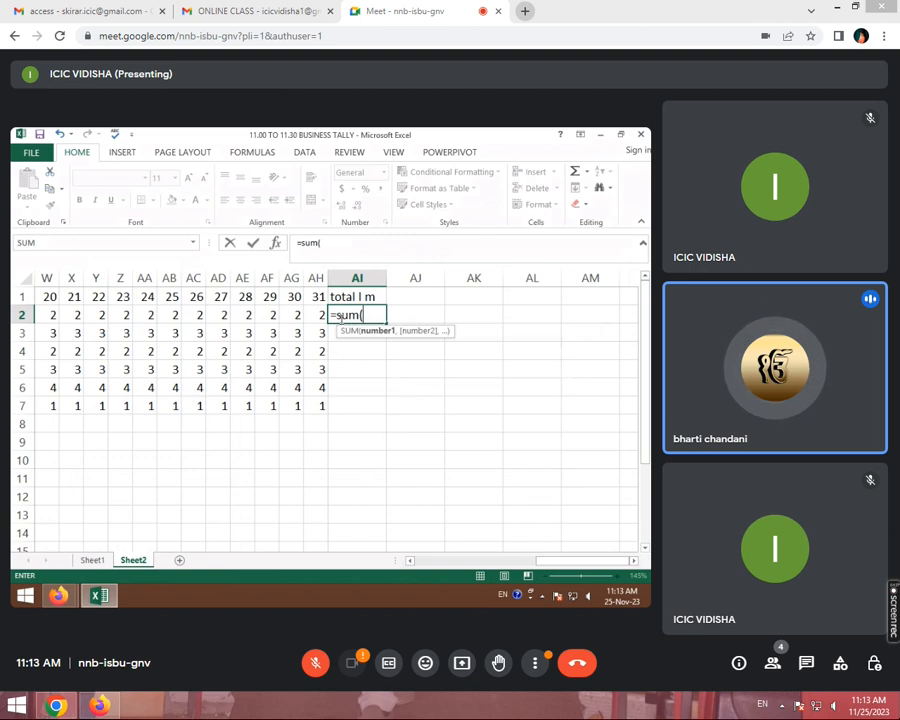
pyautogui.moveTo(540, 561); pyautogui.dragTo(431, 566)
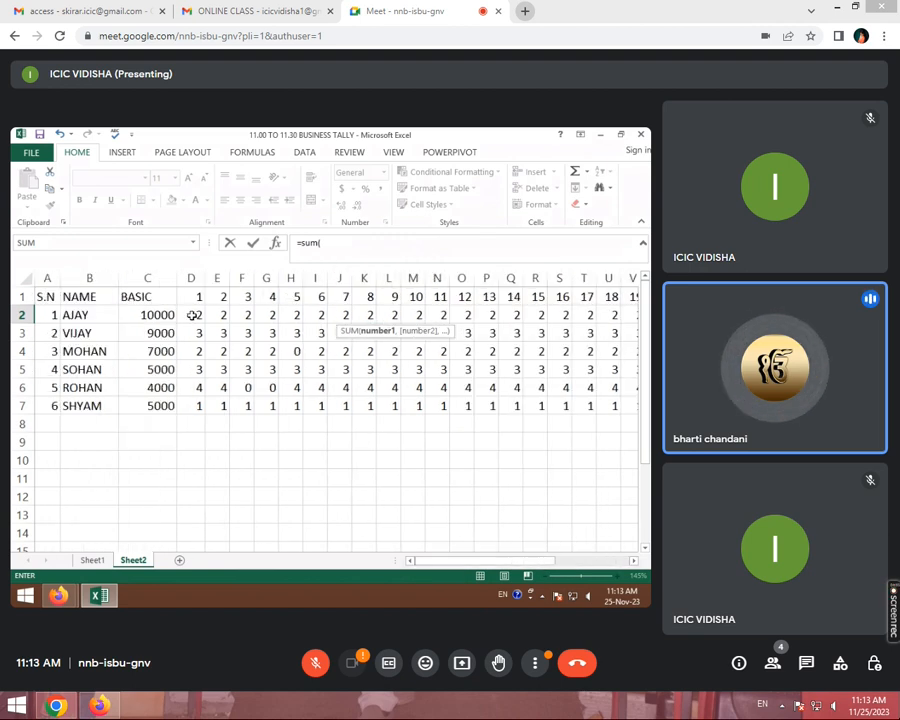
pyautogui.moveTo(195, 315); pyautogui.dragTo(477, 317)
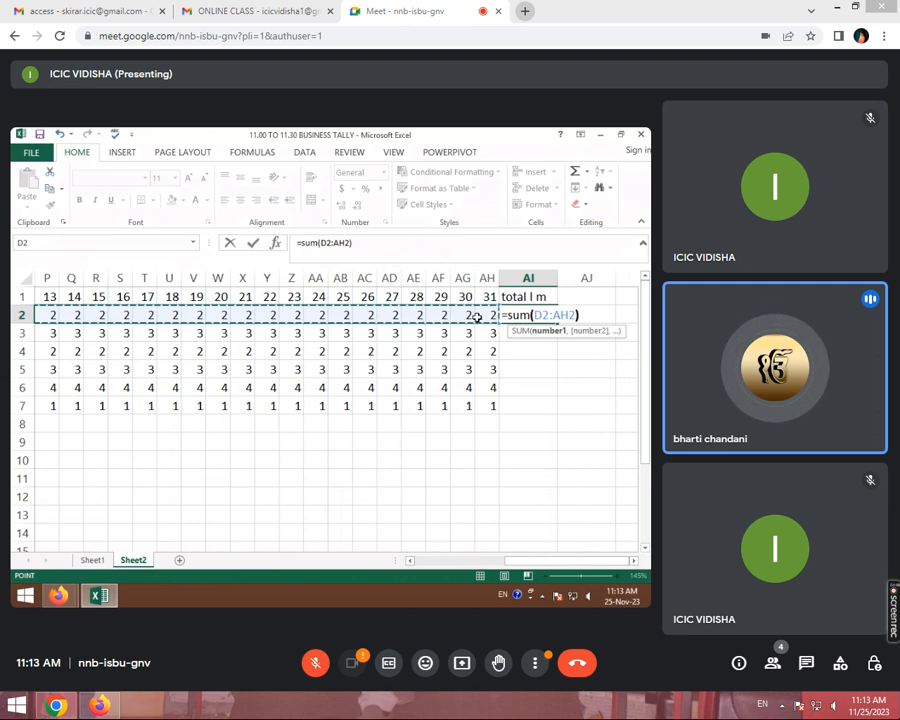
pyautogui.write(')')
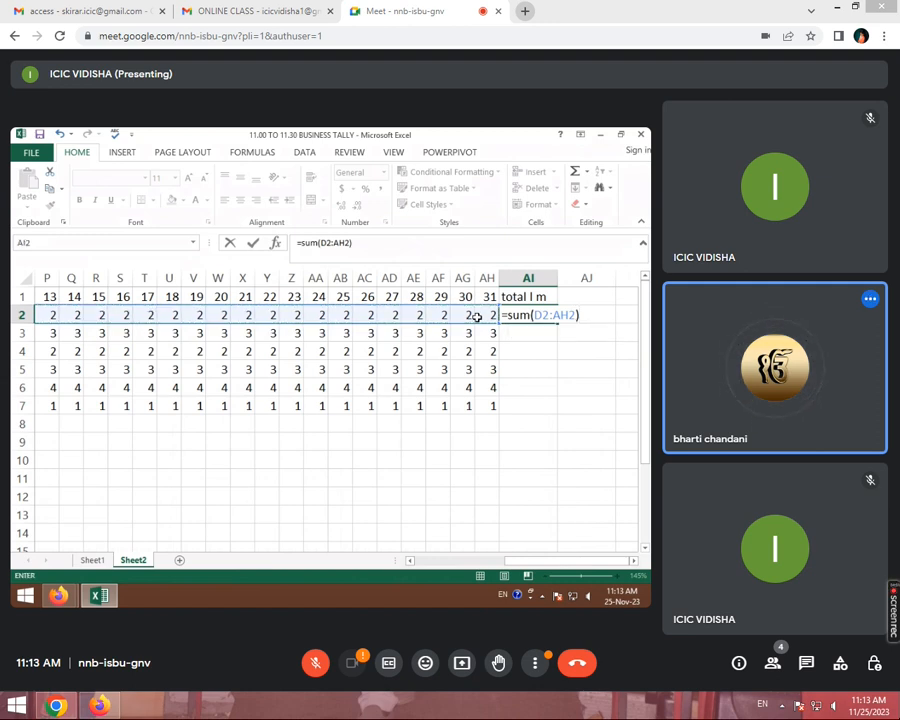
pyautogui.press('Return')
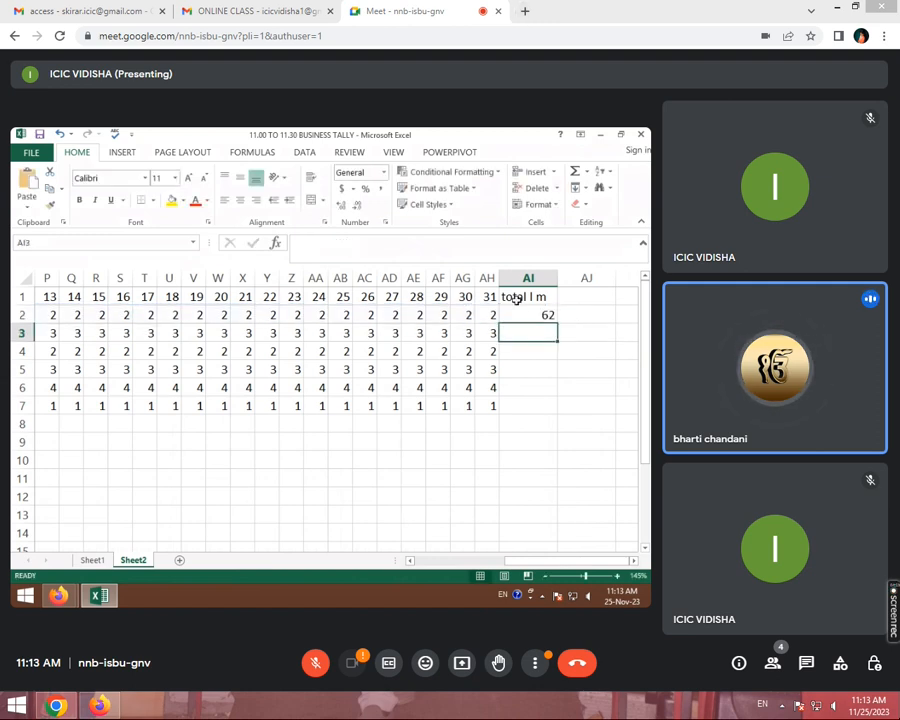
# Step: Copy the total formula from AI2 down through AI7 for the remaining employees
pyautogui.click(518, 313)
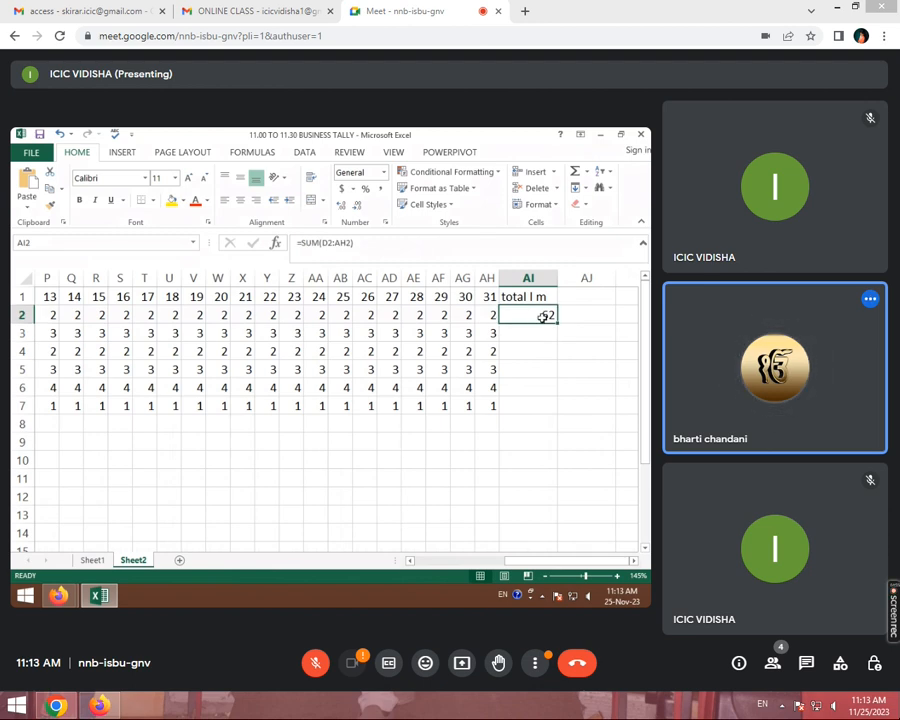
pyautogui.moveTo(558, 323); pyautogui.dragTo(554, 416)
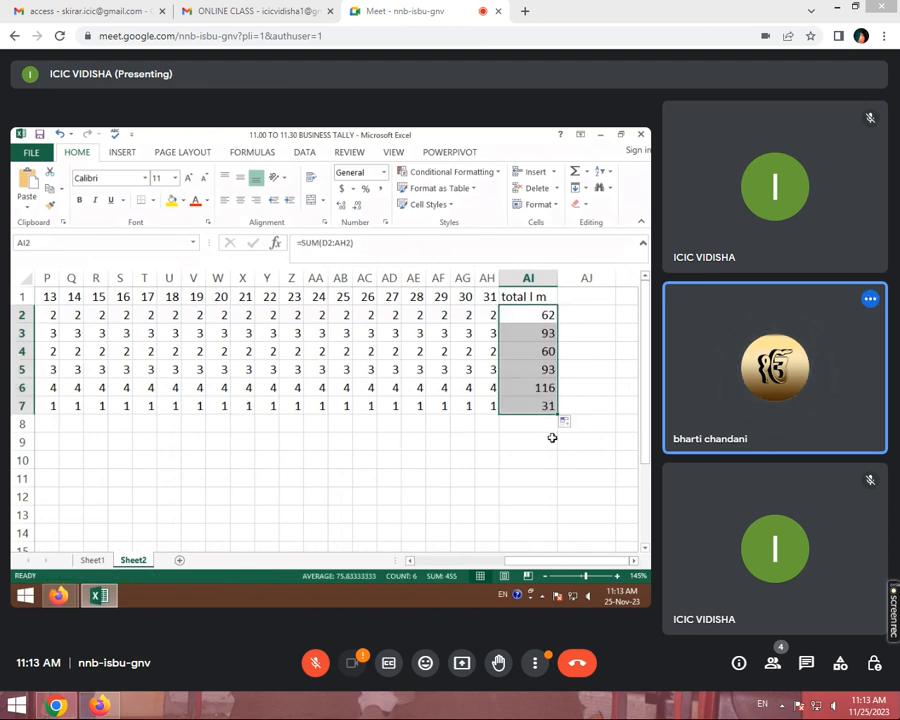
pyautogui.click(526, 331)
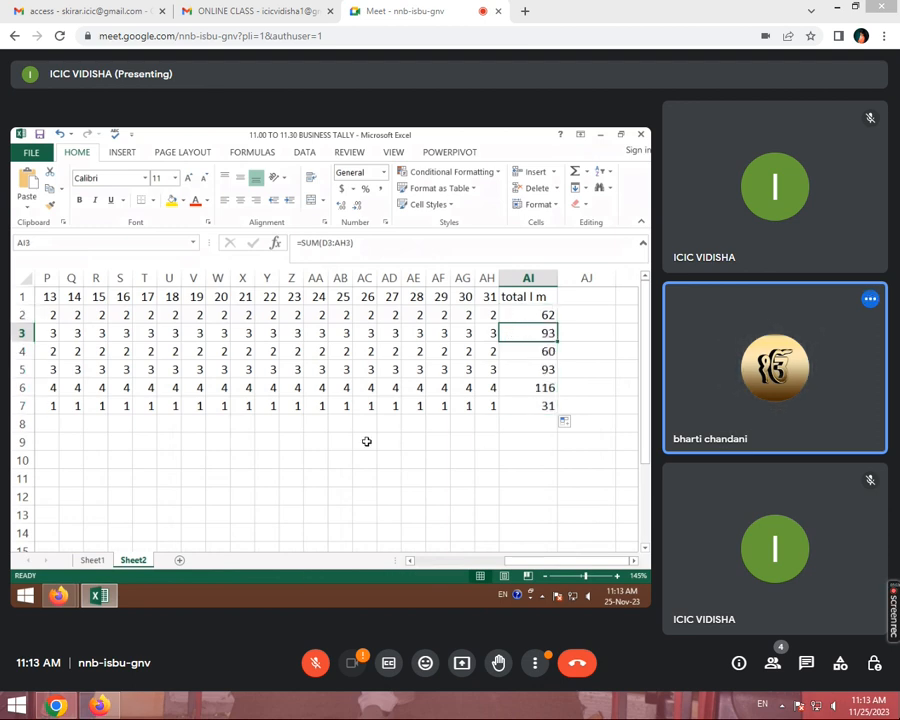
pyautogui.click(360, 370)
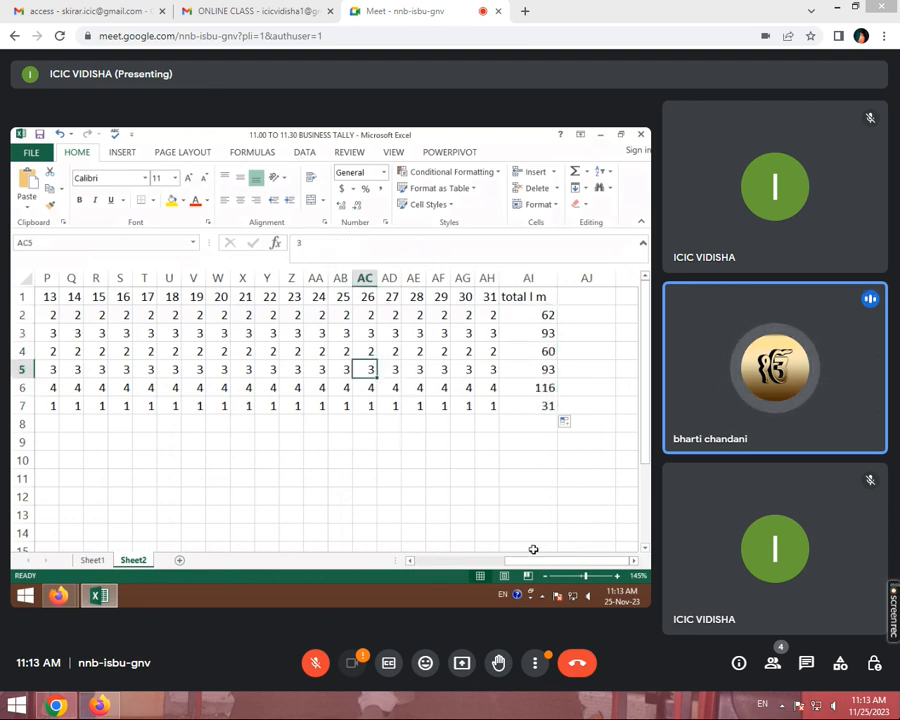
# Step: Review the salary and attendance table on Sheet1, then return to the totals on Sheet2
pyautogui.moveTo(542, 561); pyautogui.dragTo(430, 566)
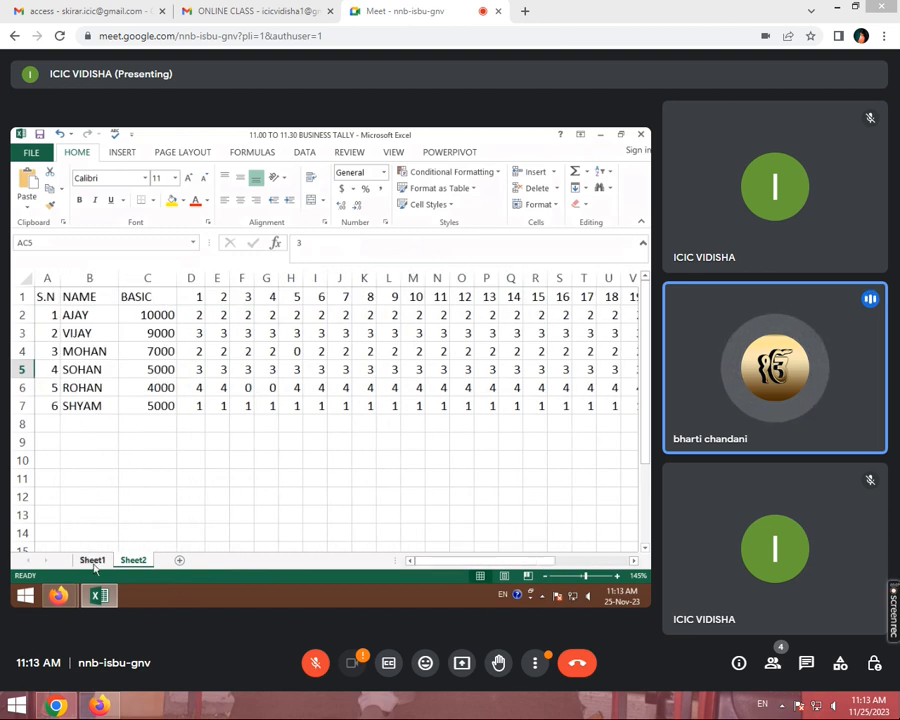
pyautogui.click(92, 560)
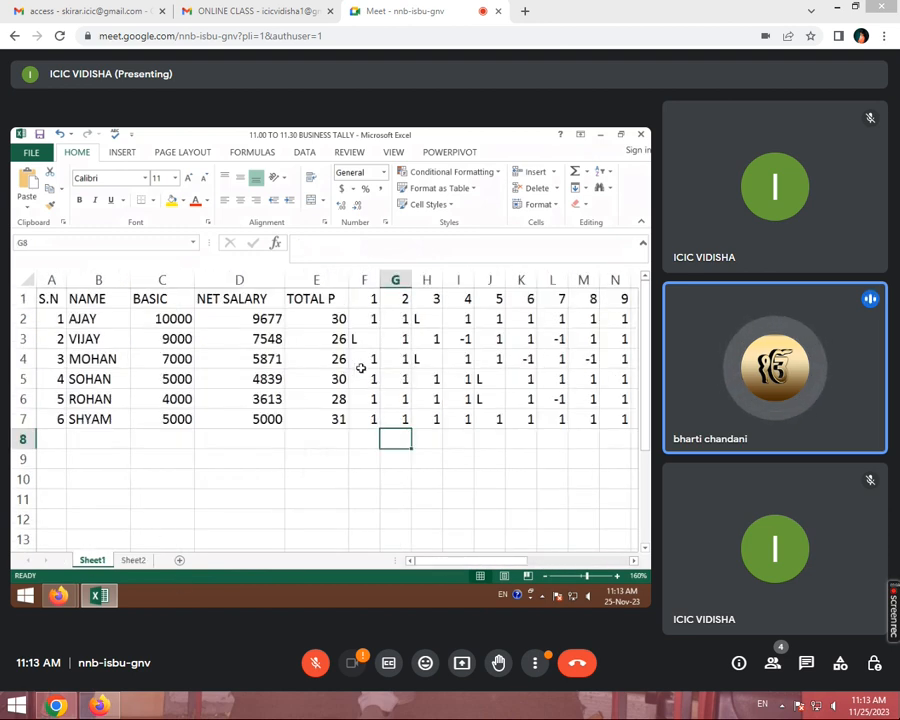
pyautogui.click(133, 560)
pyautogui.moveTo(458, 564); pyautogui.dragTo(528, 563)
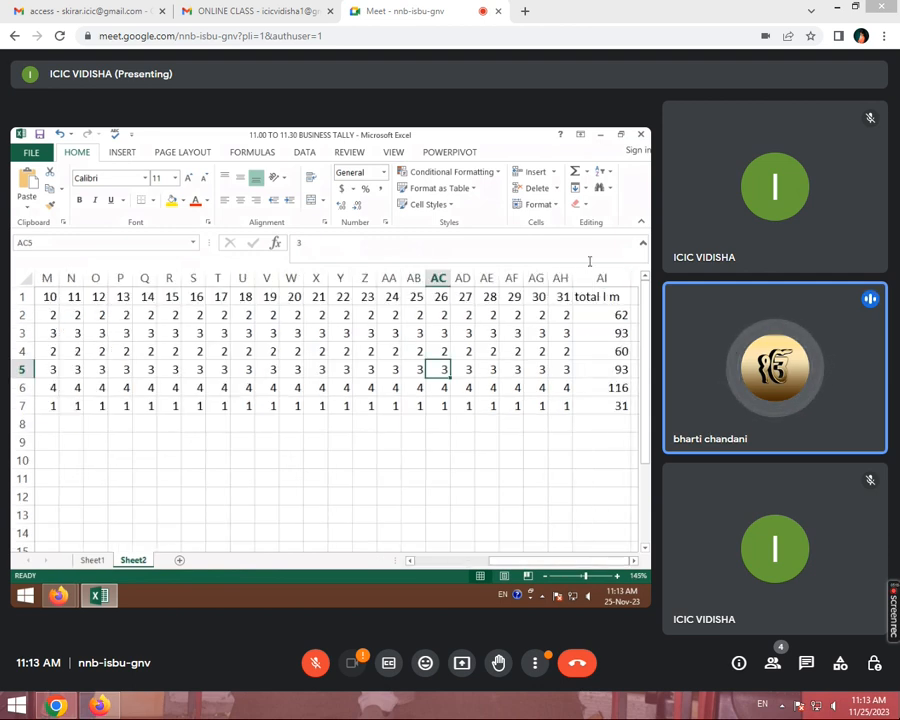
pyautogui.click(559, 277)
pyautogui.hscroll(5, 518, 416)
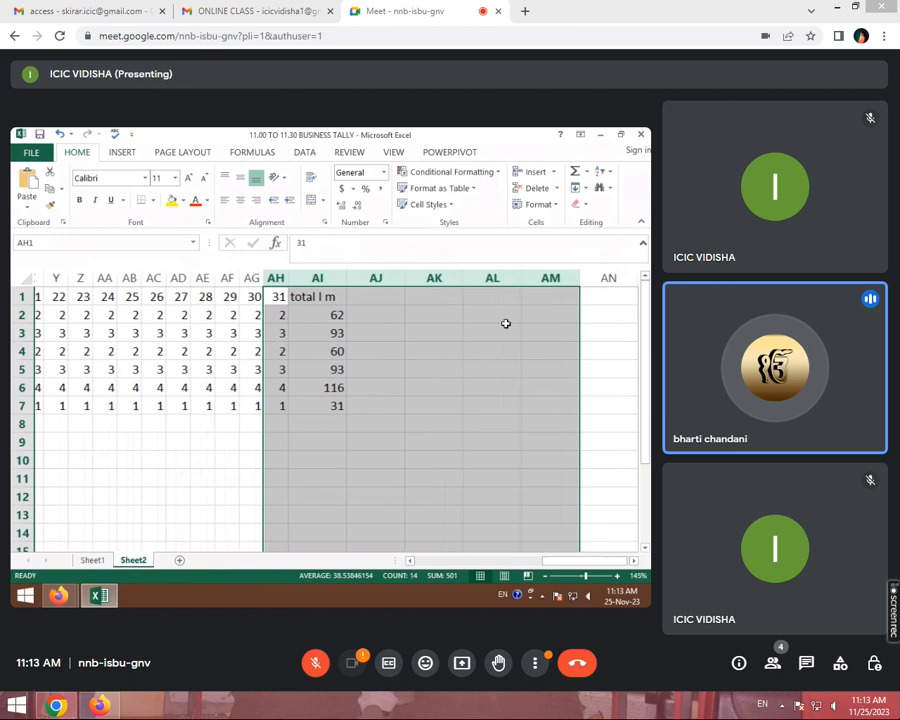
# Step: Enter the heading "per day salary" in AJ1 and widen column AJ to fit it
pyautogui.click(405, 346)
pyautogui.click(384, 298)
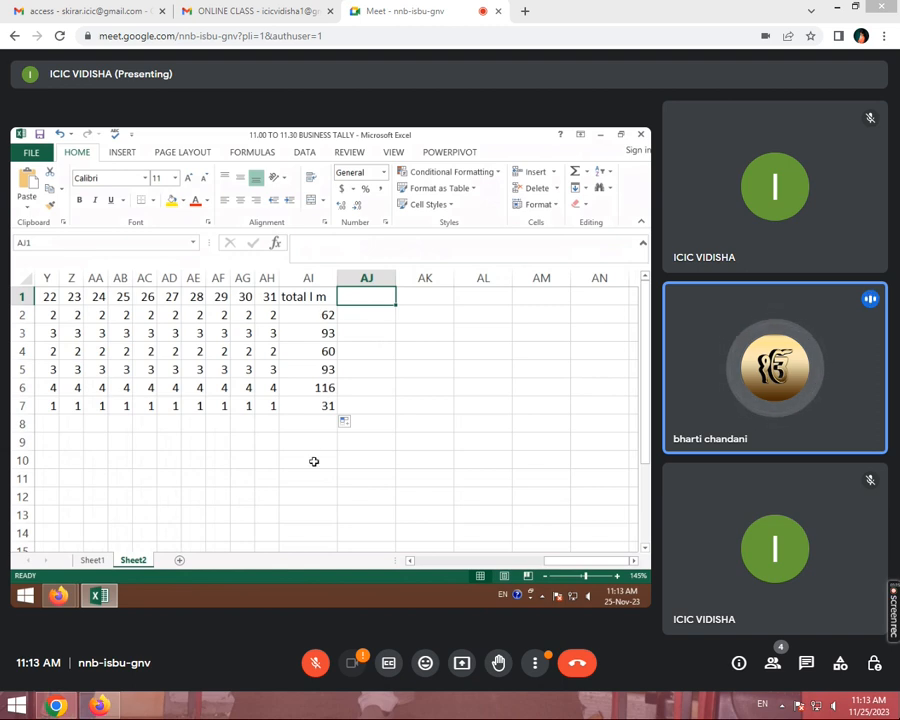
pyautogui.click(438, 301)
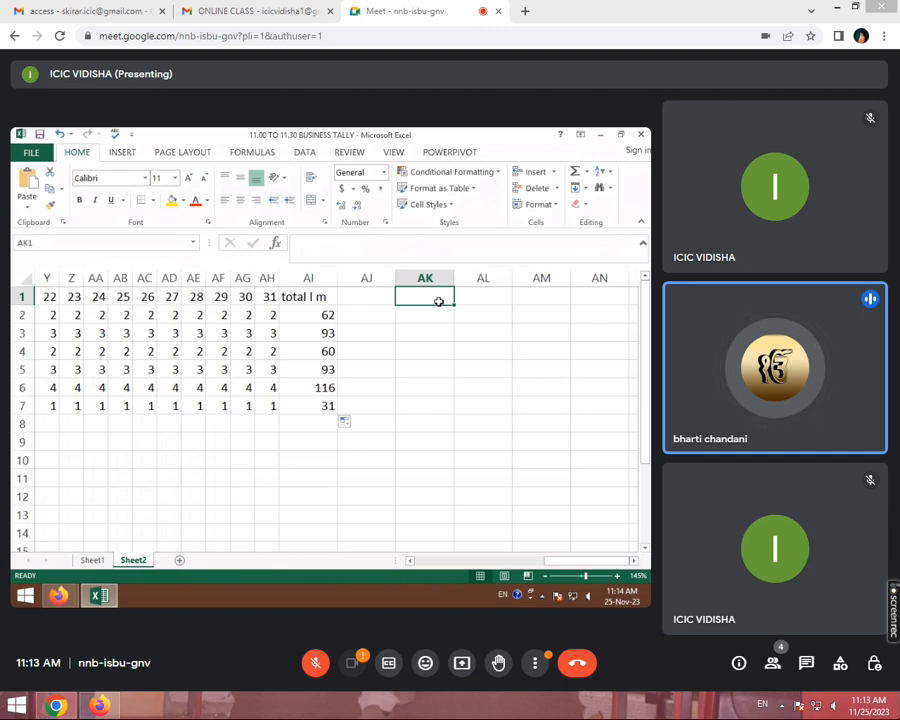
pyautogui.click(388, 299)
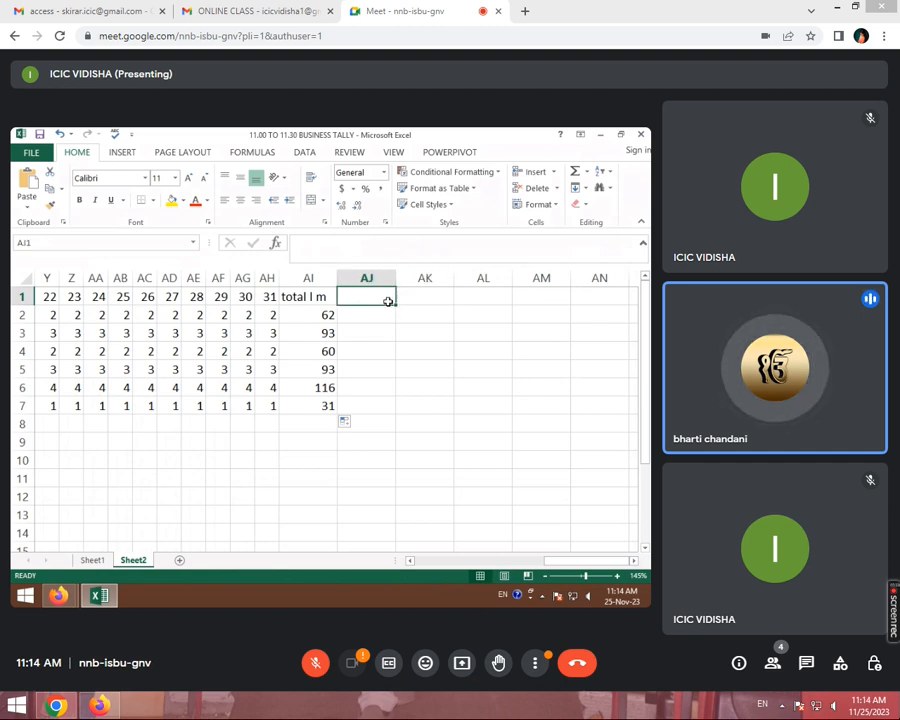
pyautogui.write('per d')
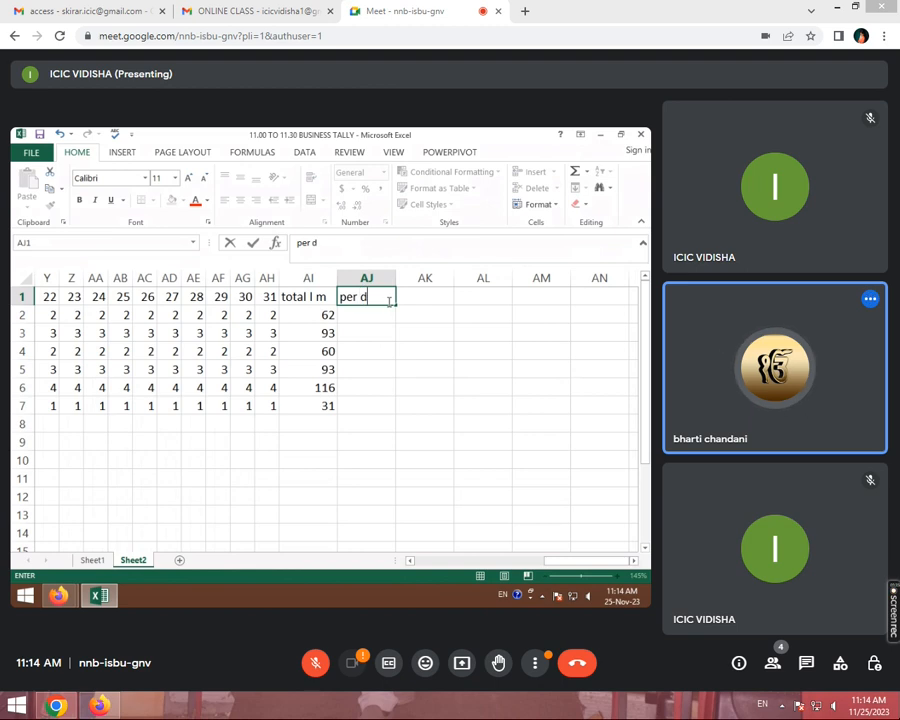
pyautogui.write('ay salary')
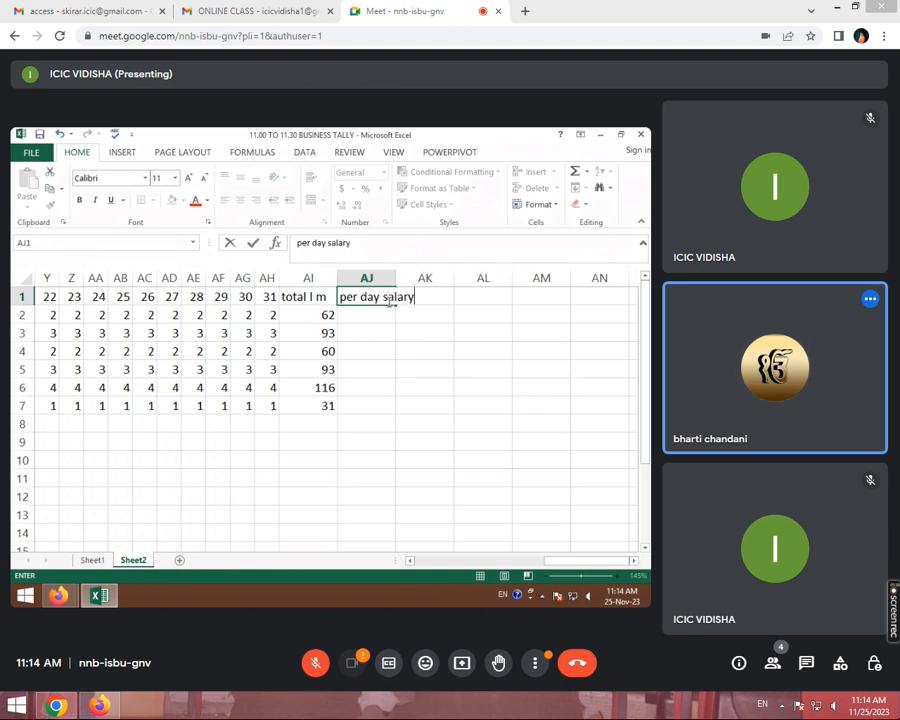
pyautogui.press('Tab')
pyautogui.moveTo(396, 281); pyautogui.dragTo(424, 281)
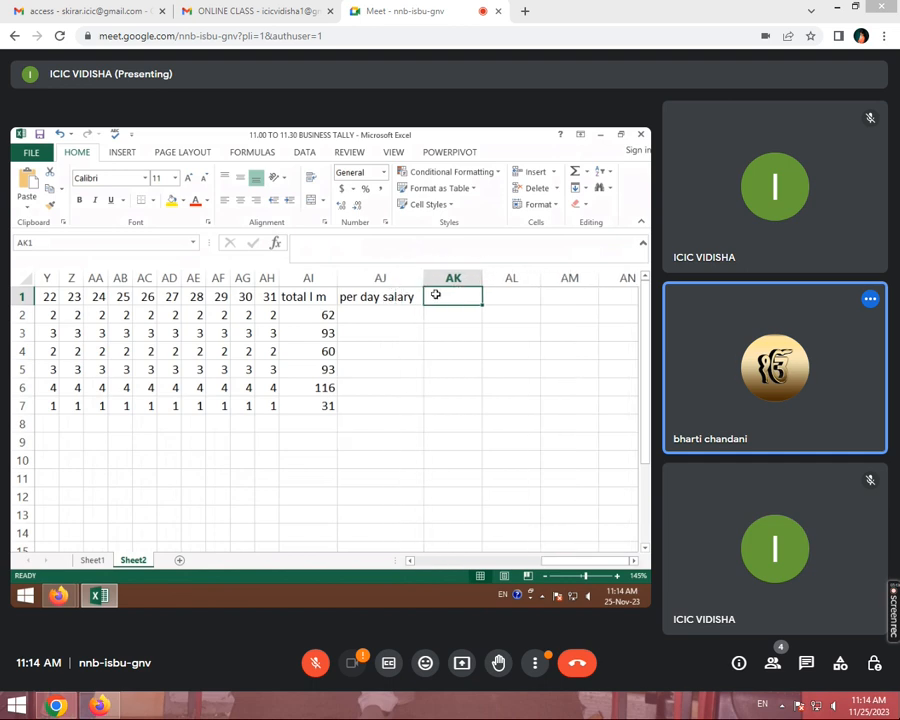
# Step: Add the headings "work hour" in AK1 and "per hour" in AL1
pyautogui.write('w')
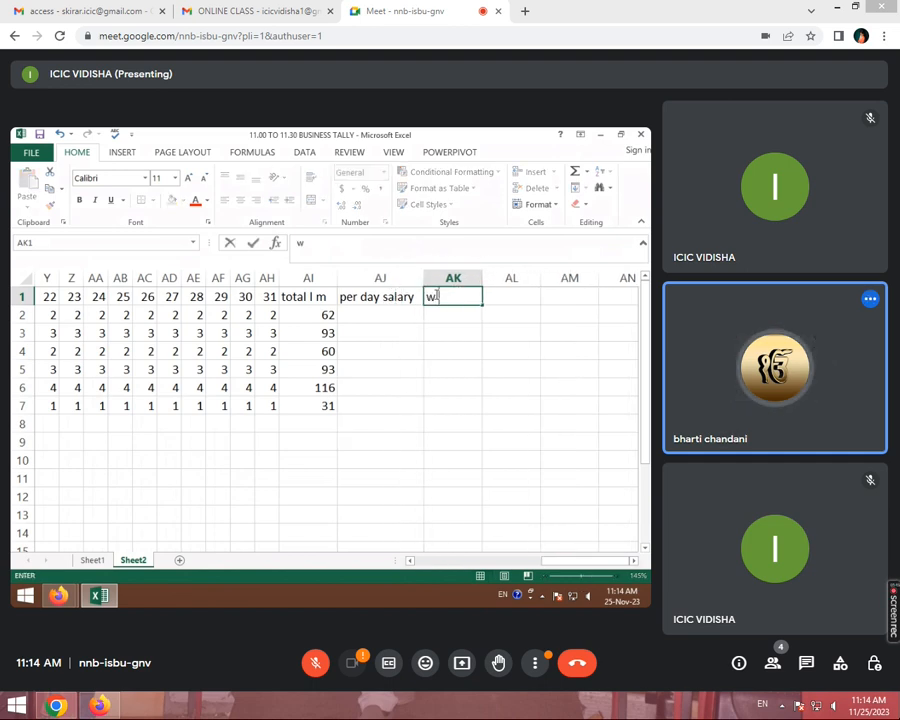
pyautogui.write('ork hour')
pyautogui.press('Tab')
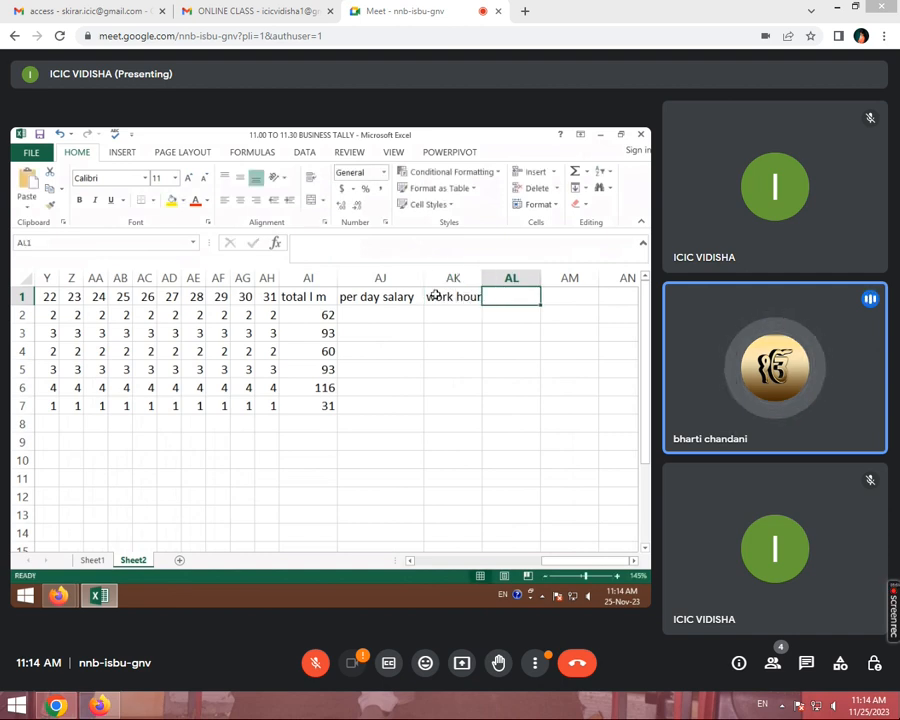
pyautogui.write('per hou')
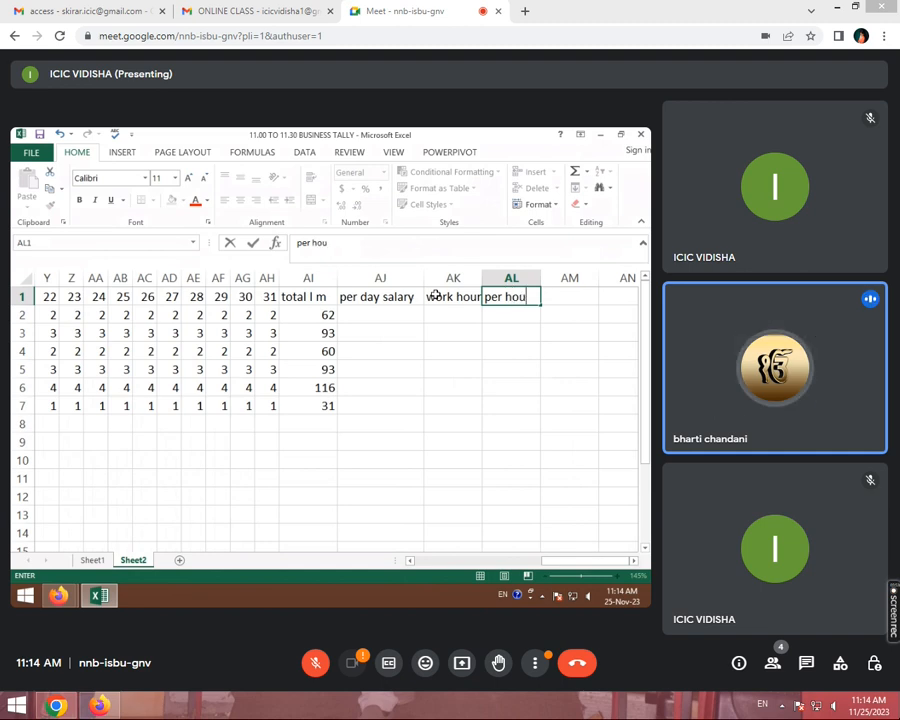
pyautogui.press('Return')
pyautogui.press('Left')
pyautogui.press('Left')
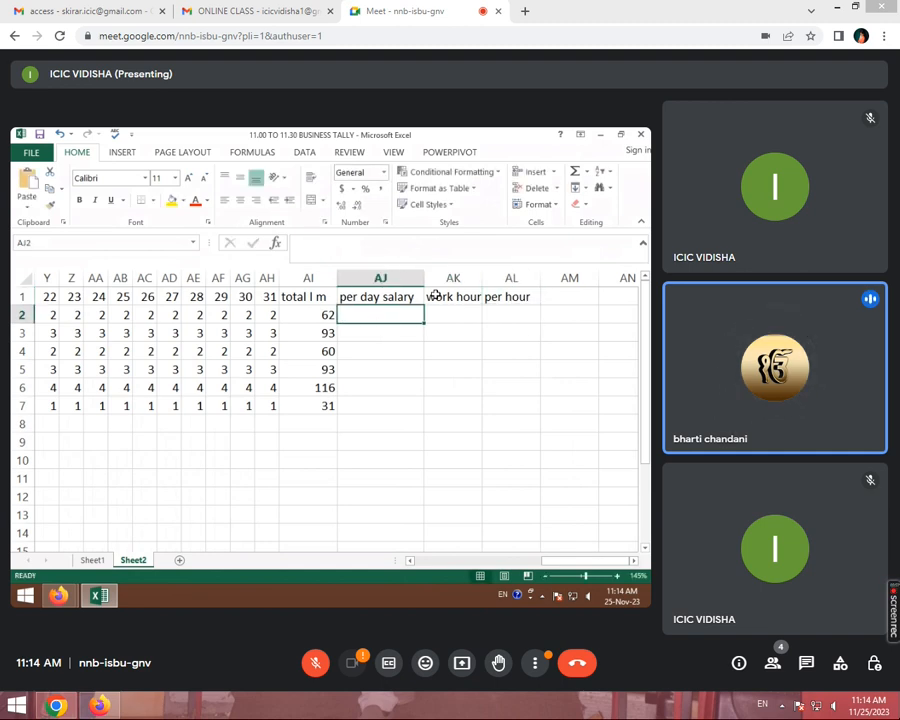
# Step: Calculate the per day salary with =C2/31 in AJ2 and copy the formula down through AJ7
pyautogui.write('=')
pyautogui.moveTo(574, 560); pyautogui.dragTo(436, 581)
pyautogui.click(156, 313)
pyautogui.write('/')
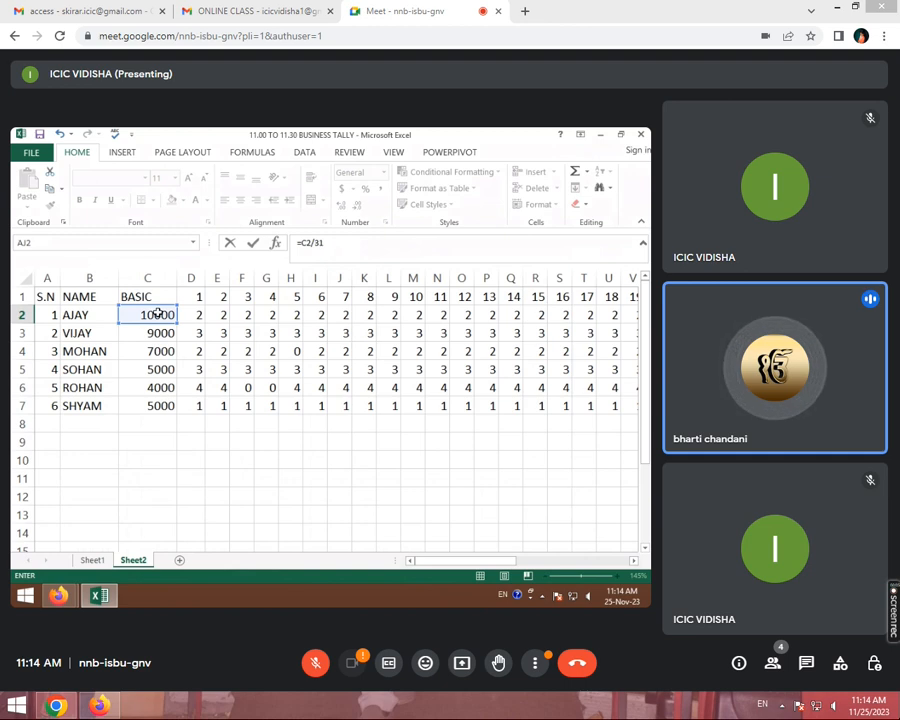
pyautogui.write('31')
pyautogui.press('Return')
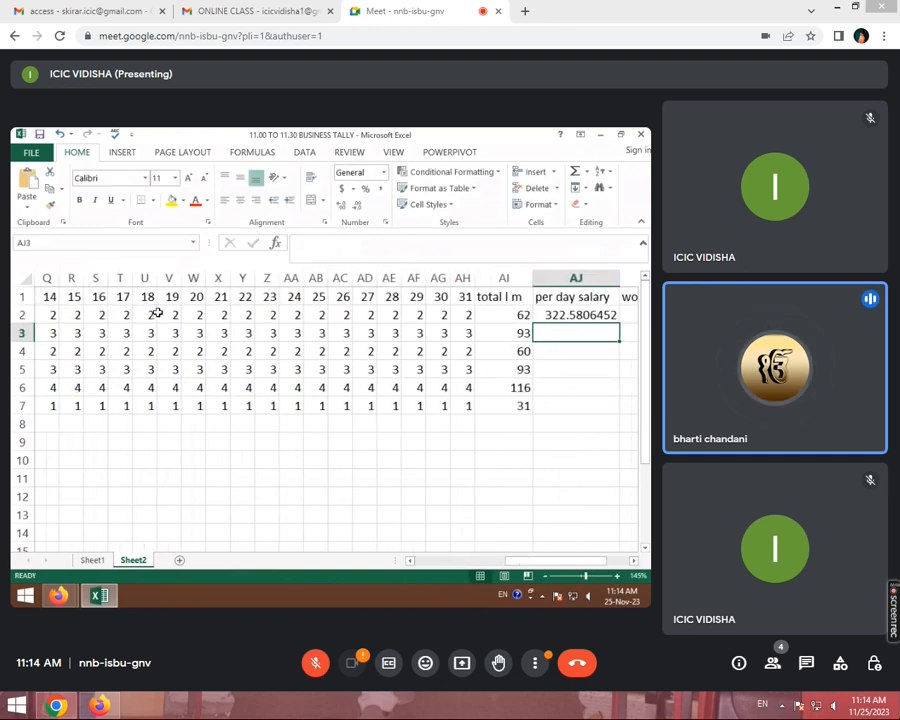
pyautogui.click(562, 314)
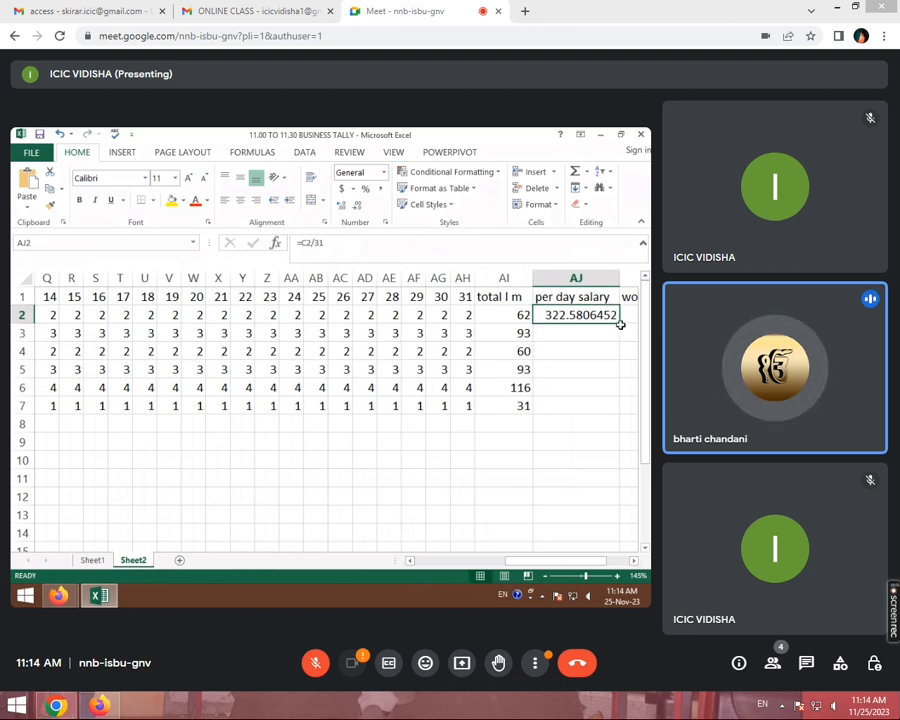
pyautogui.moveTo(620, 324); pyautogui.dragTo(622, 411)
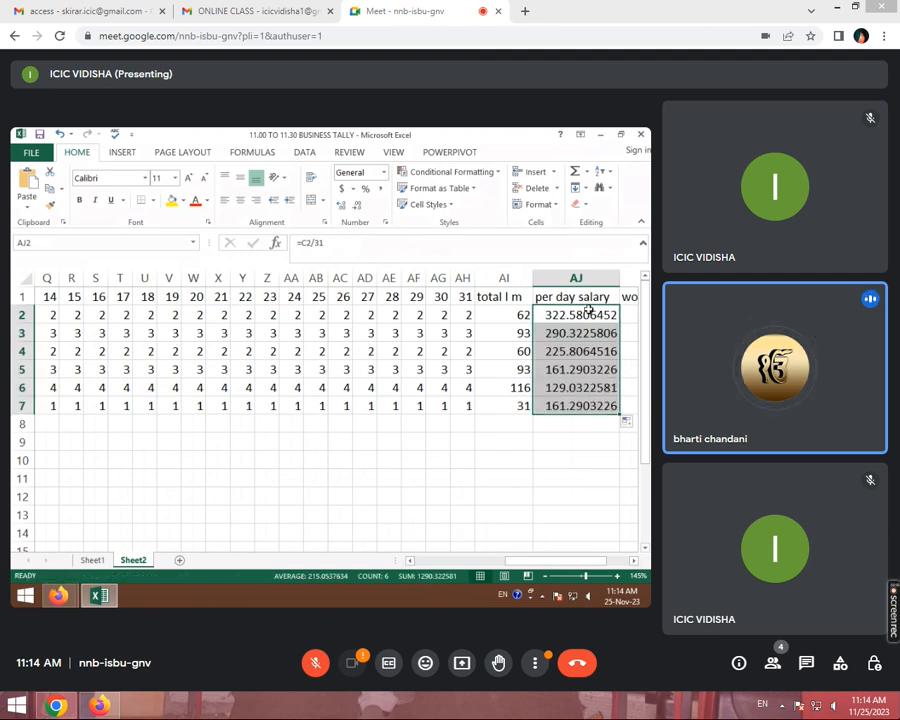
# Step: Reduce the per day salary values in AJ2:AJ7 to one decimal place
pyautogui.click(357, 207)
pyautogui.click(357, 207)
pyautogui.click(357, 208)
pyautogui.click(357, 208)
pyautogui.click(357, 208)
pyautogui.click(357, 208)
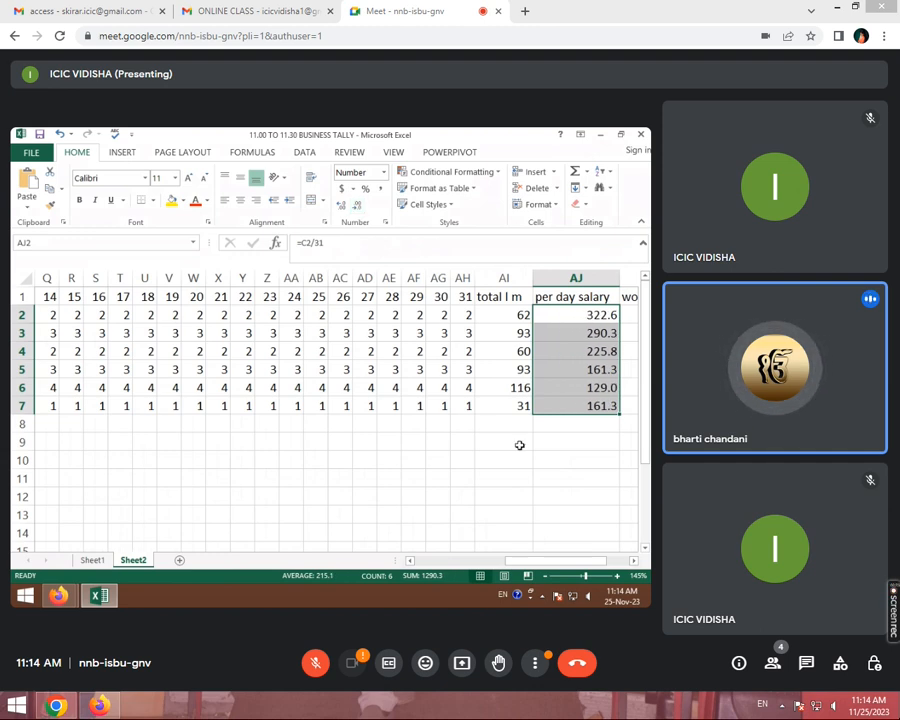
pyautogui.click(550, 462)
pyautogui.click(607, 283)
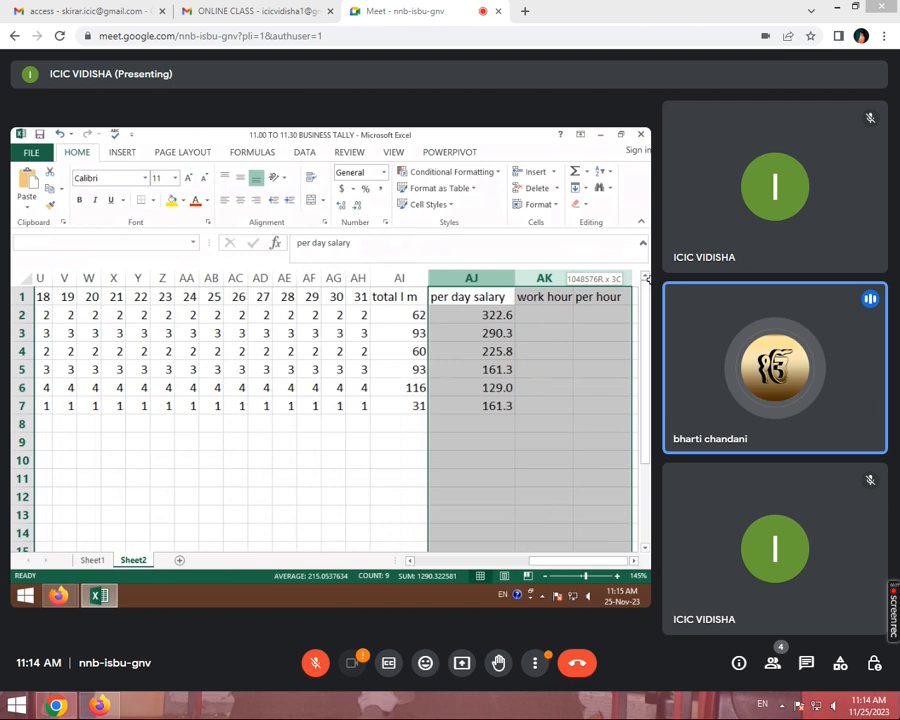
pyautogui.click(444, 352)
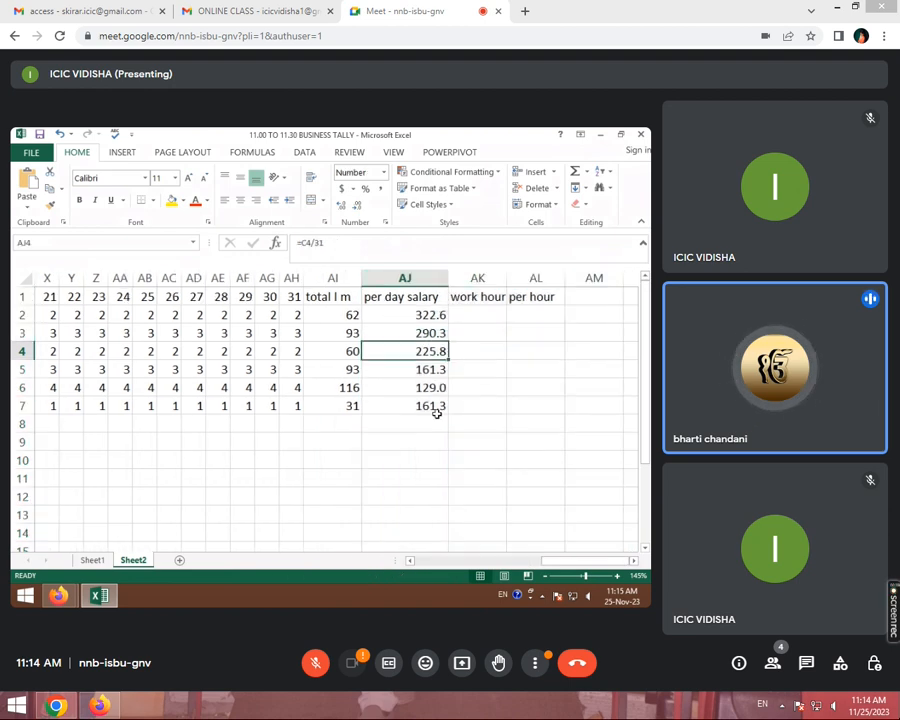
# Step: Enter the work hours 5, 6, 4, 5, 8 and 6 in AK2 through AK7
pyautogui.click(522, 316)
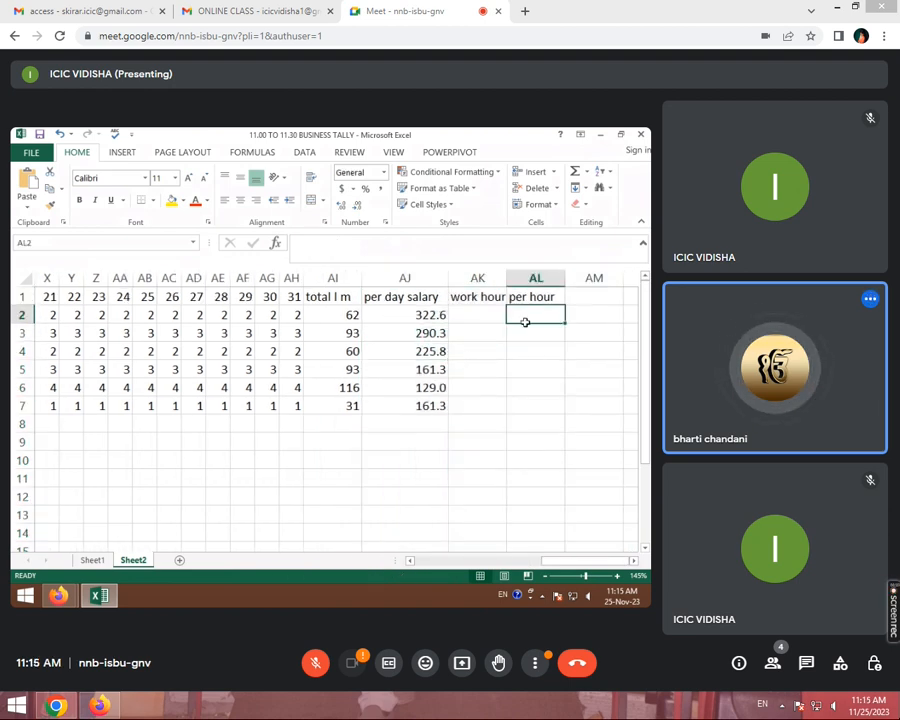
pyautogui.click(476, 315)
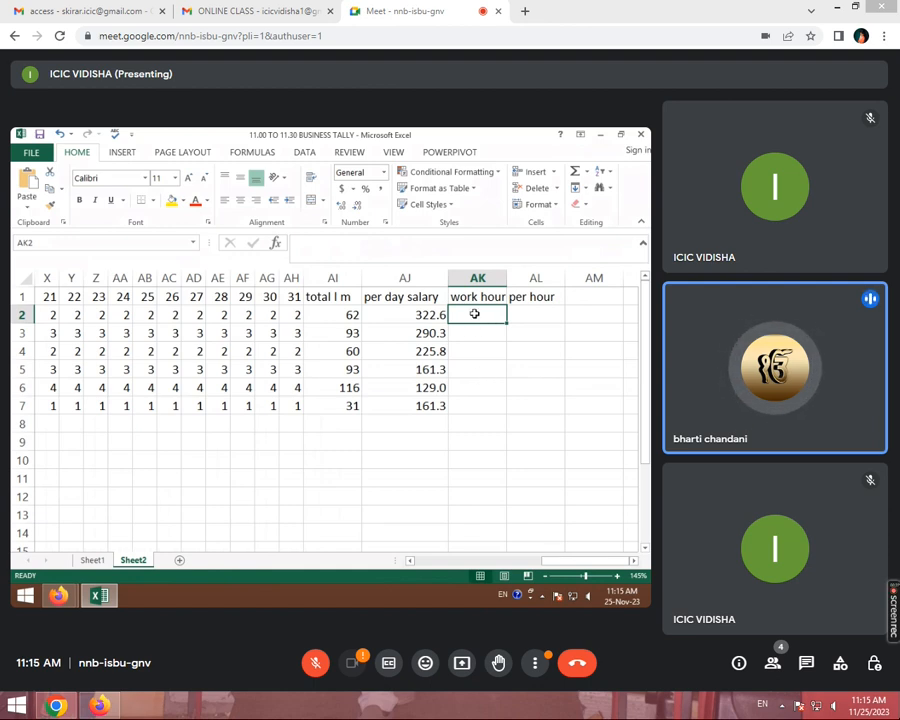
pyautogui.write('5')
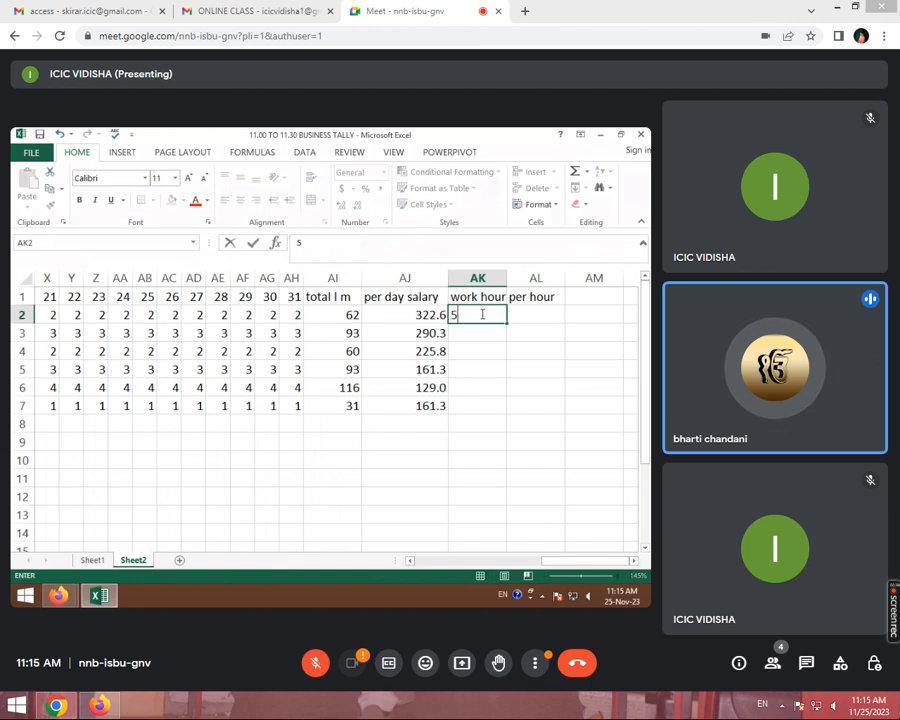
pyautogui.press('Return')
pyautogui.write('6')
pyautogui.press('Return')
pyautogui.write('4')
pyautogui.press('Return')
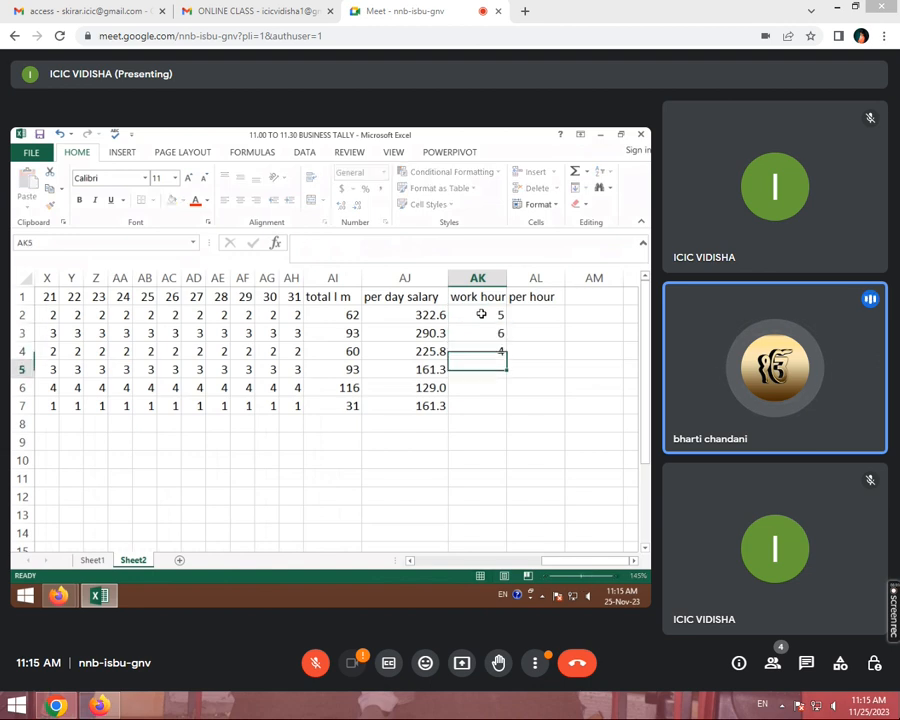
pyautogui.write('5')
pyautogui.press('Return')
pyautogui.write('8')
pyautogui.press('Return')
pyautogui.write('6')
pyautogui.press('Return')
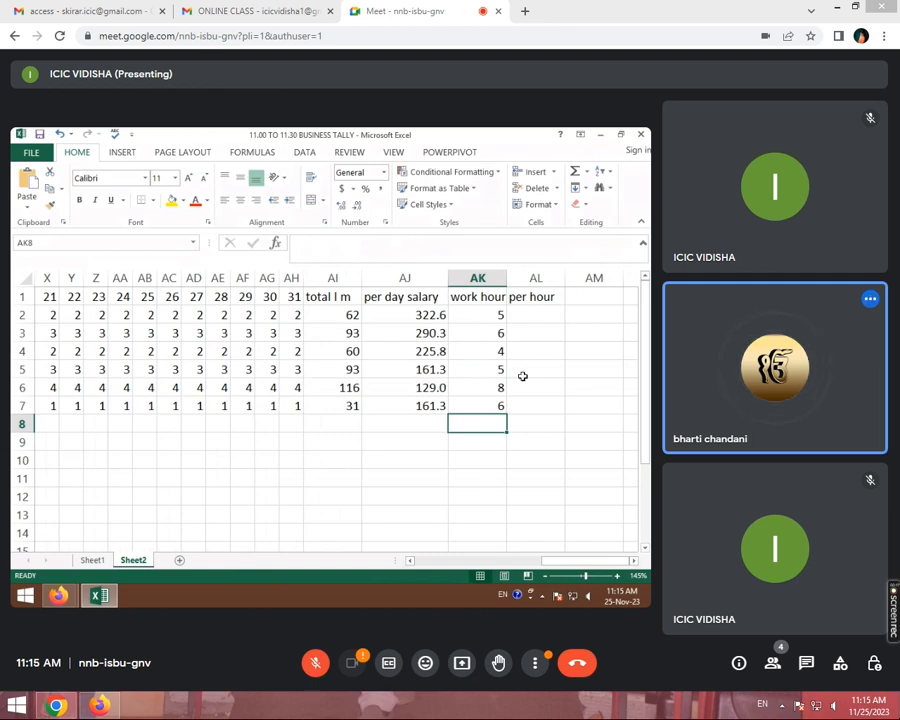
# Step: Calculate the per hour salary with =AJ2/AK2 in AL2 and copy the formula down through AL7
pyautogui.click(520, 316)
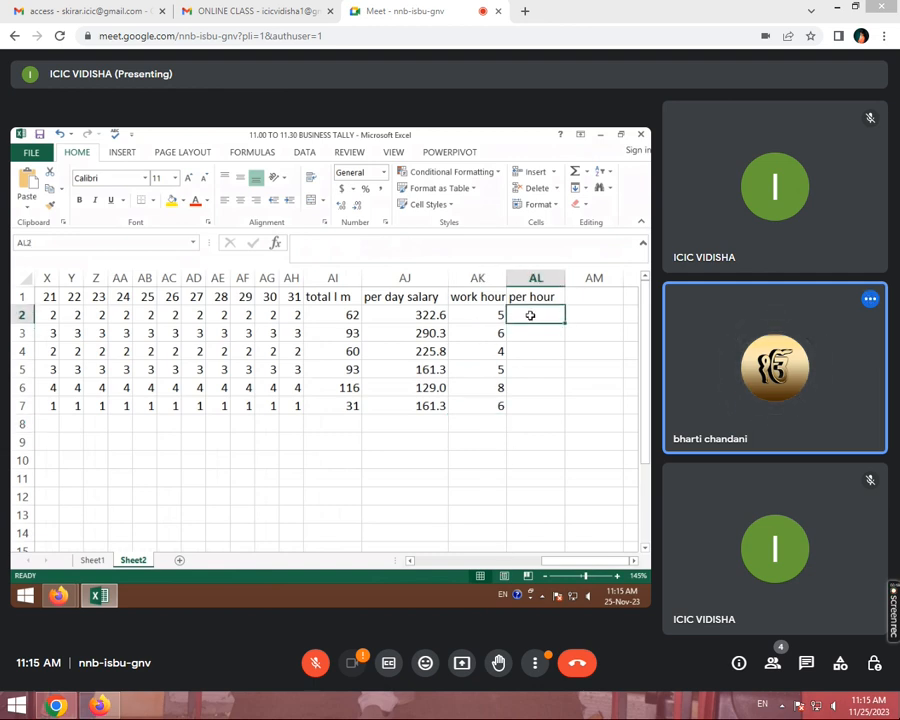
pyautogui.write('=')
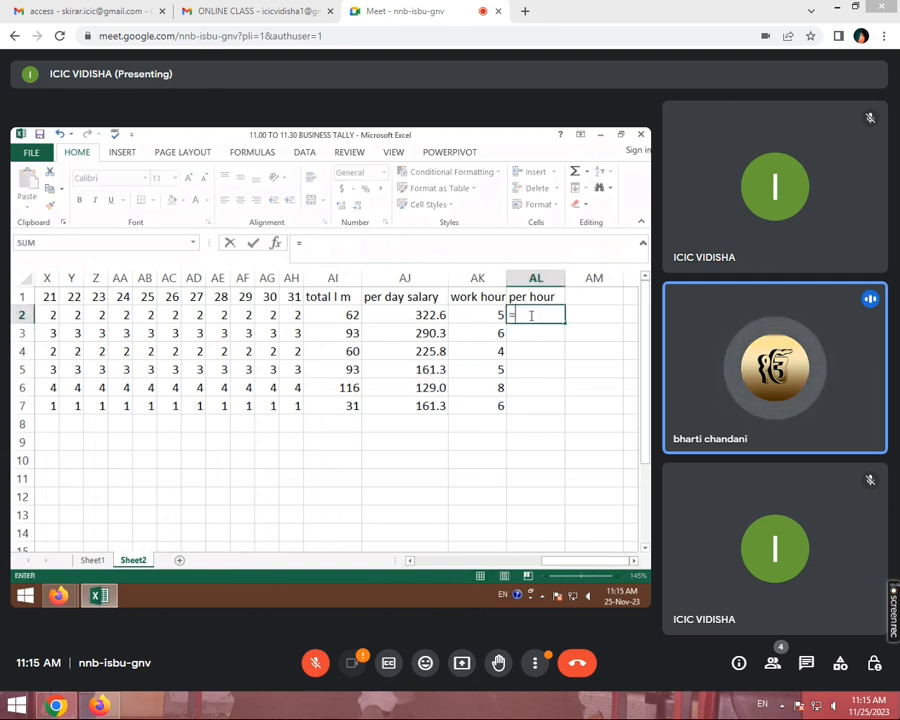
pyautogui.click(435, 314)
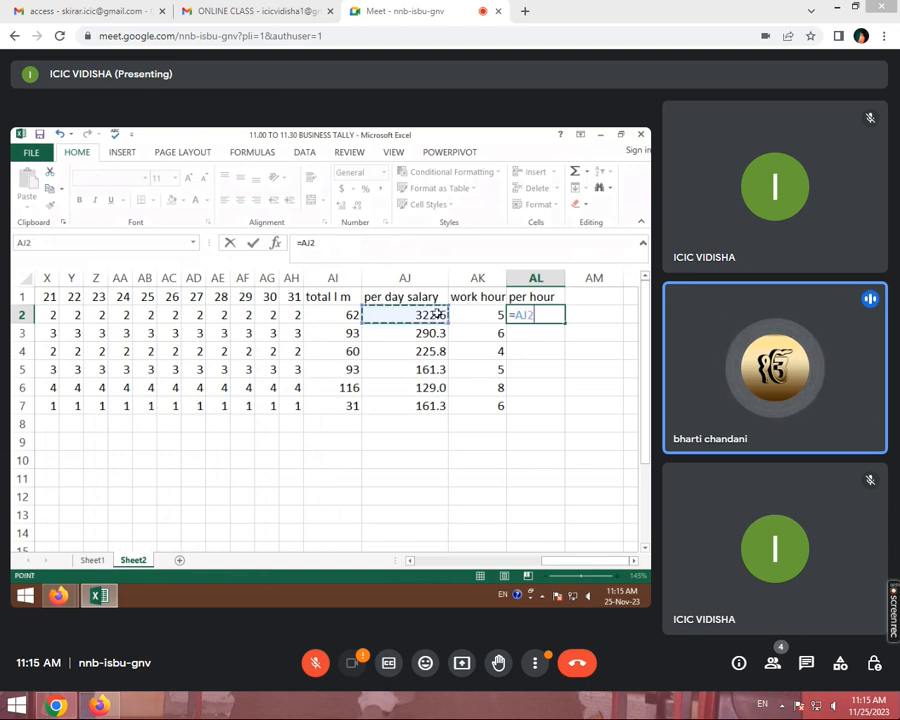
pyautogui.write('/')
pyautogui.click(484, 309)
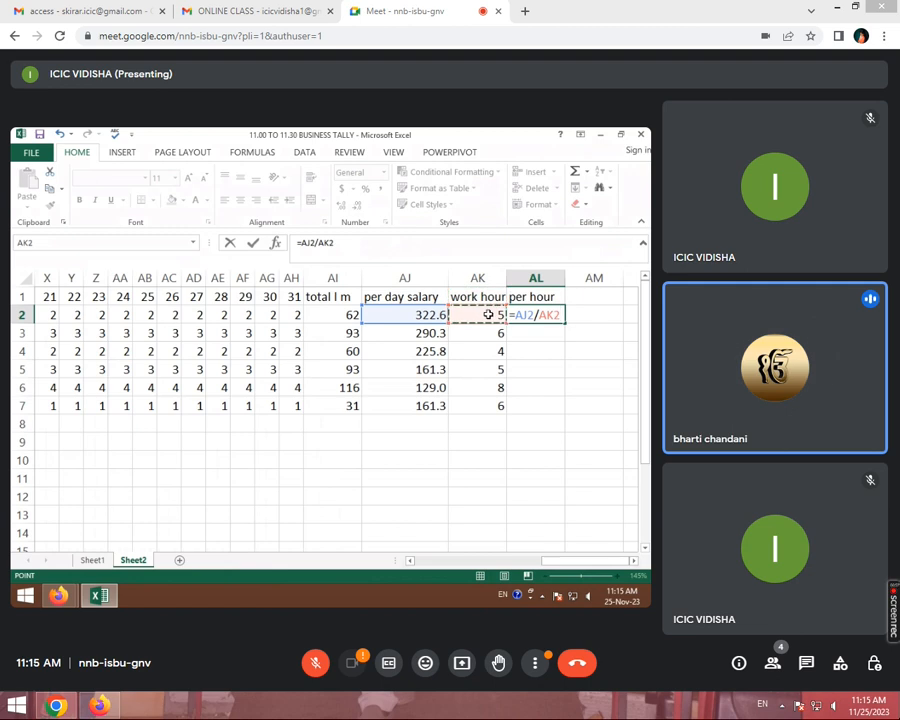
pyautogui.press('Return')
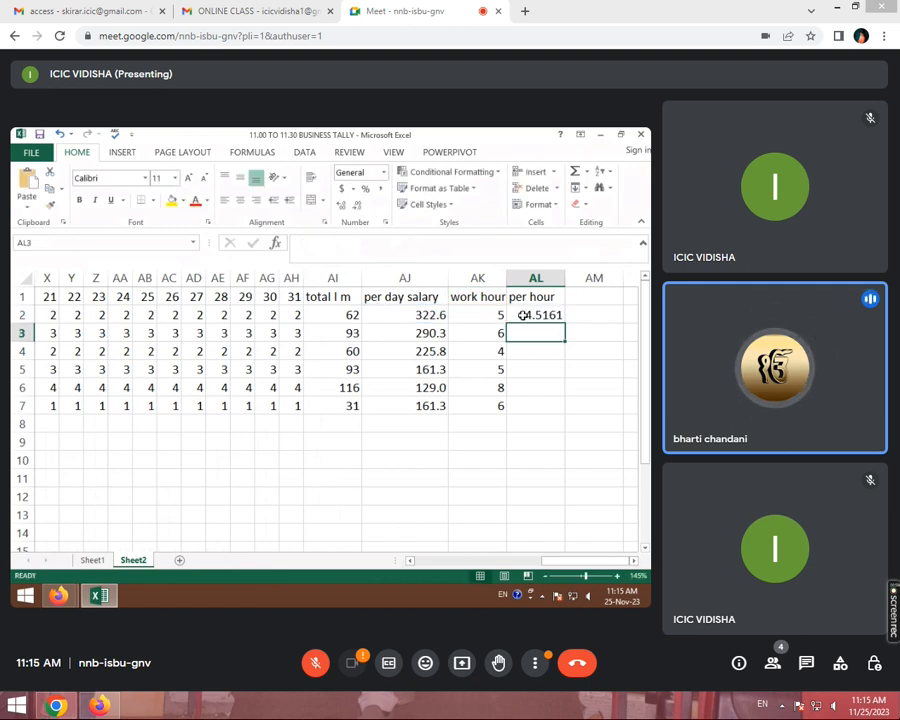
pyautogui.click(523, 315)
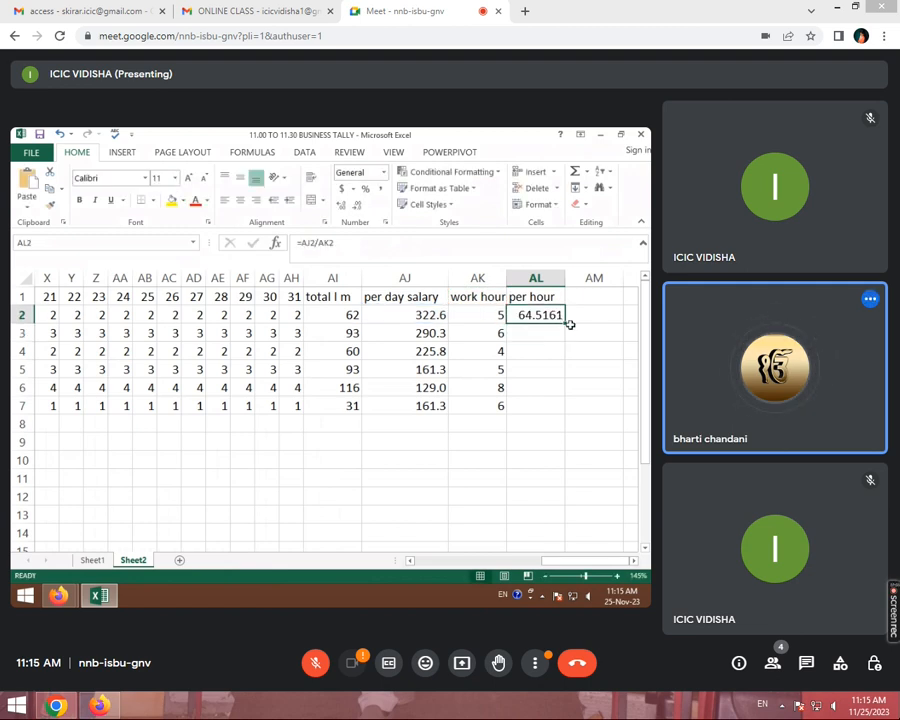
pyautogui.moveTo(564, 323); pyautogui.dragTo(560, 413)
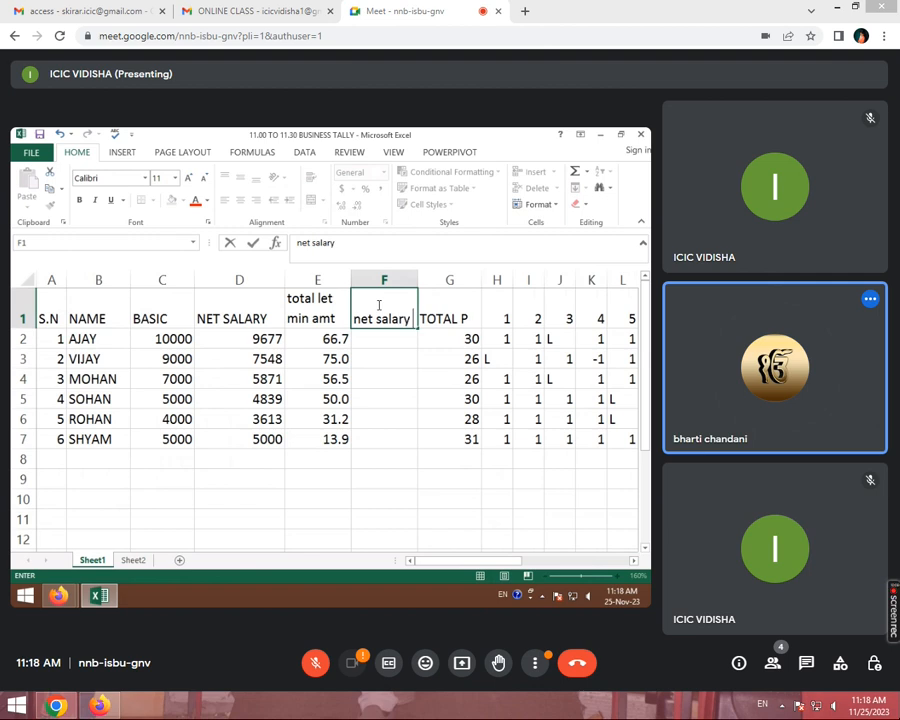
# Step: Complete the F1 heading on Sheet1 as "net salary after let min"
pyautogui.write('after let min')
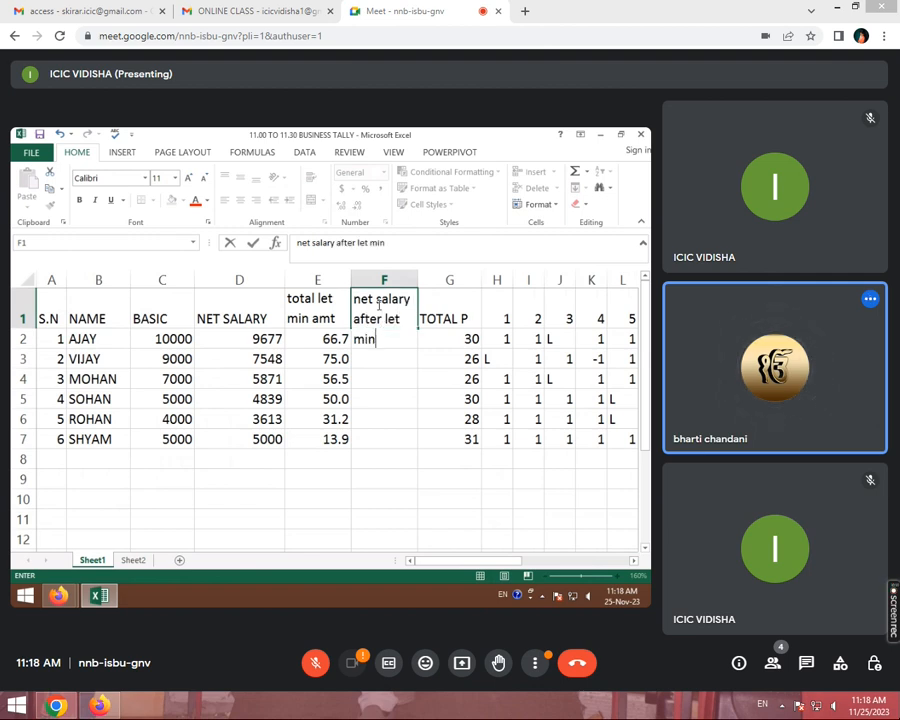
pyautogui.press('Return')
pyautogui.click(378, 304)
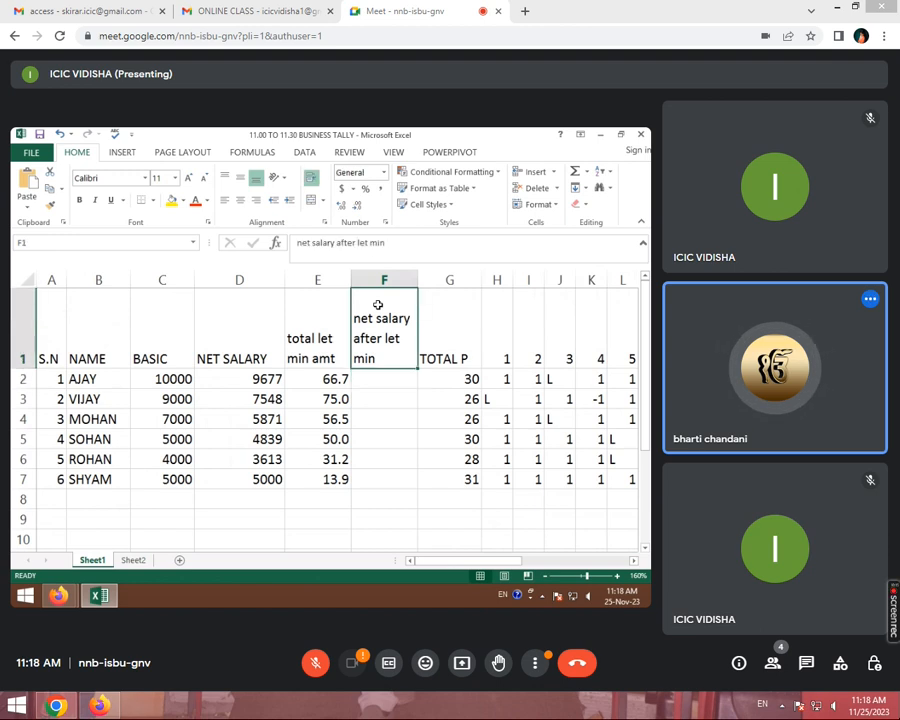
# Step: Calculate the net salary after let min with =D2-E2 in F2 and copy the formula down through F7
pyautogui.click(389, 381)
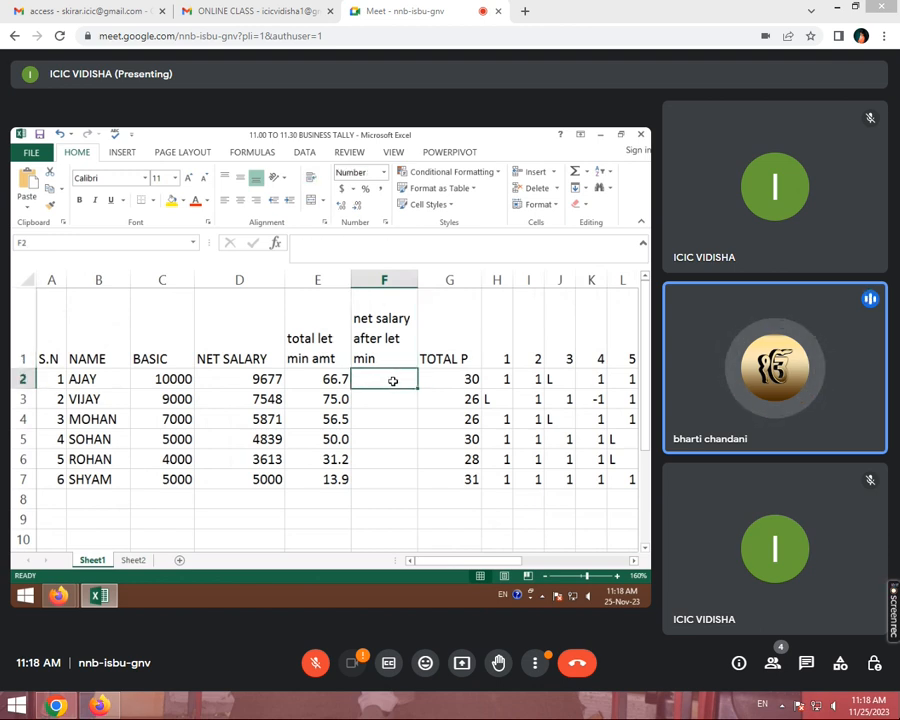
pyautogui.write('=')
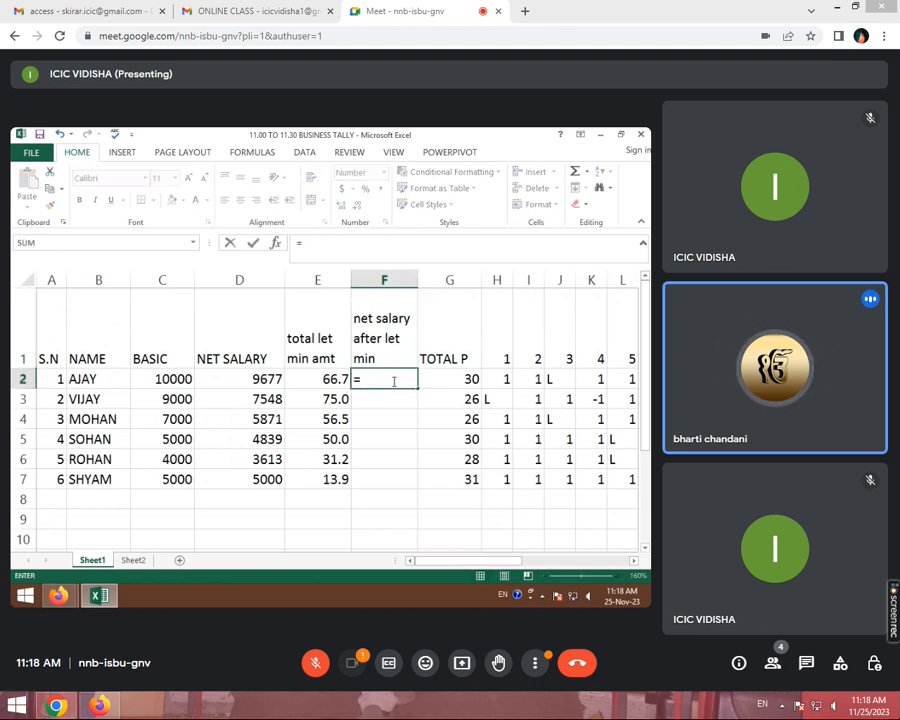
pyautogui.click(248, 379)
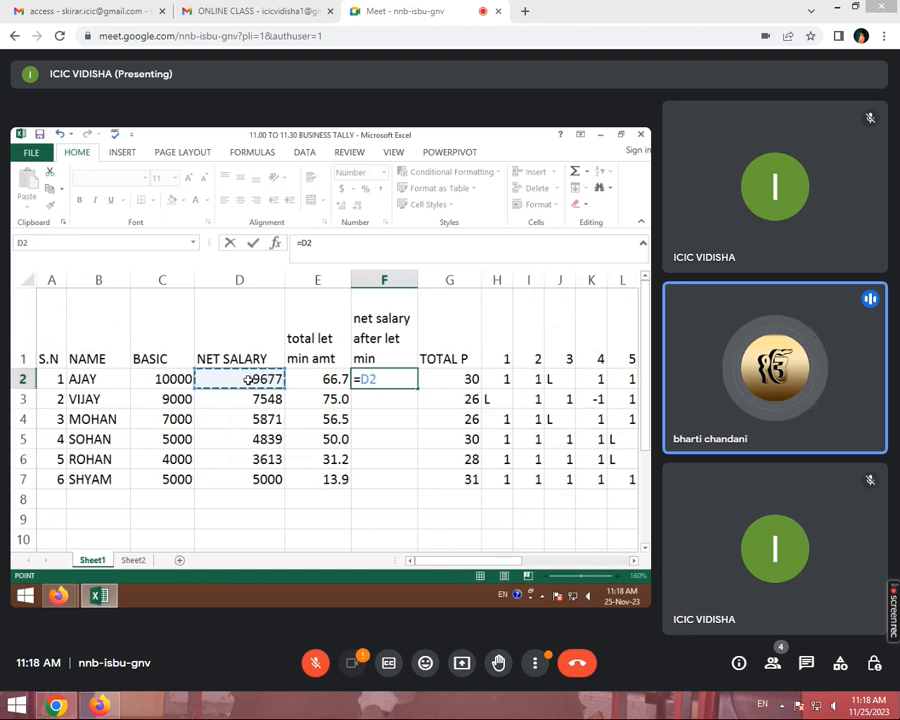
pyautogui.write('-')
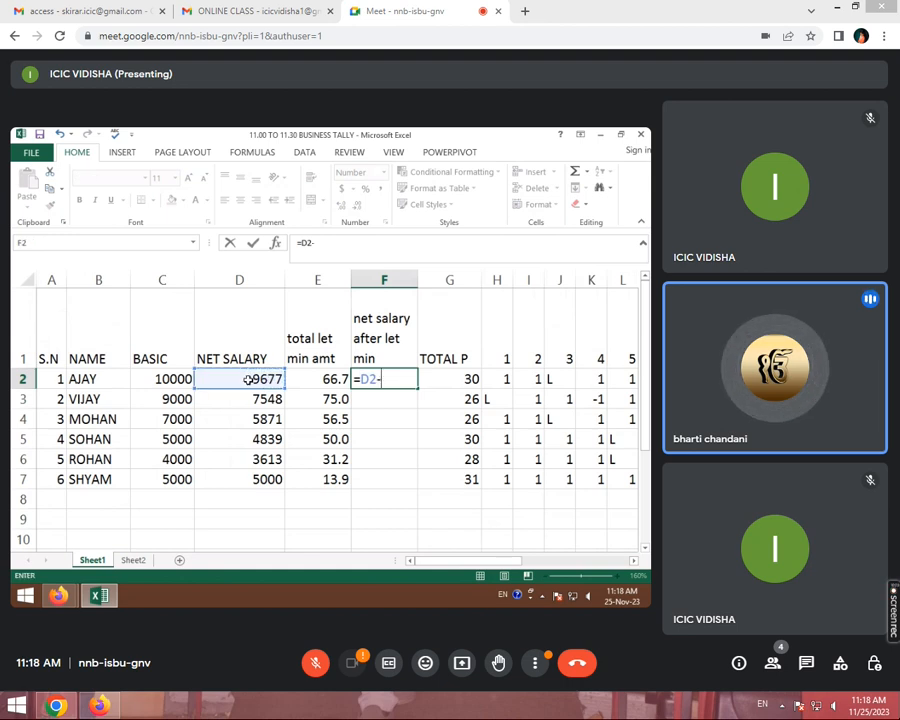
pyautogui.click(311, 380)
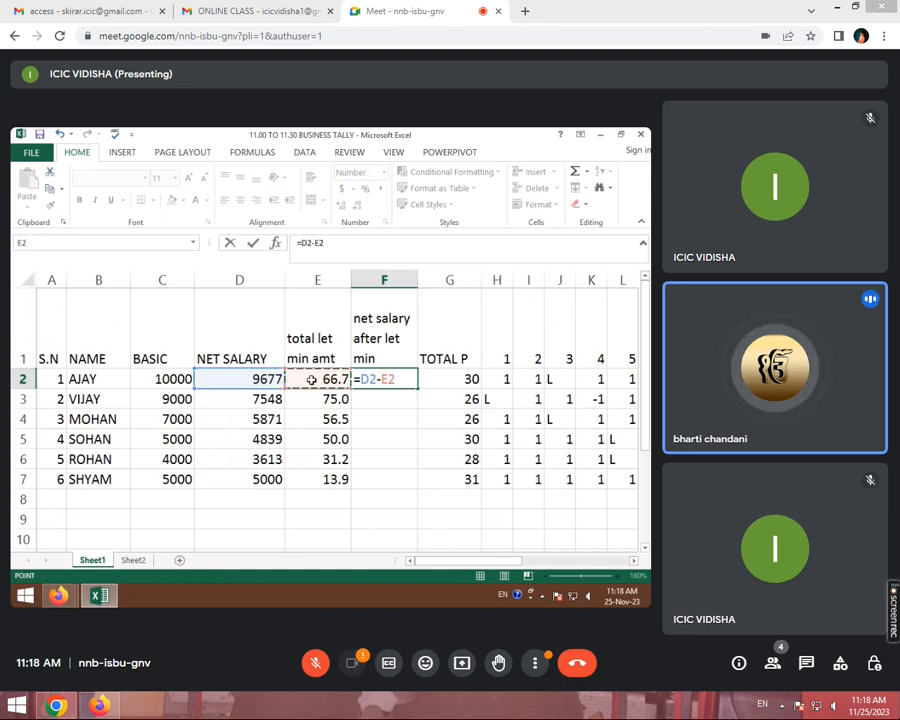
pyautogui.press('Return')
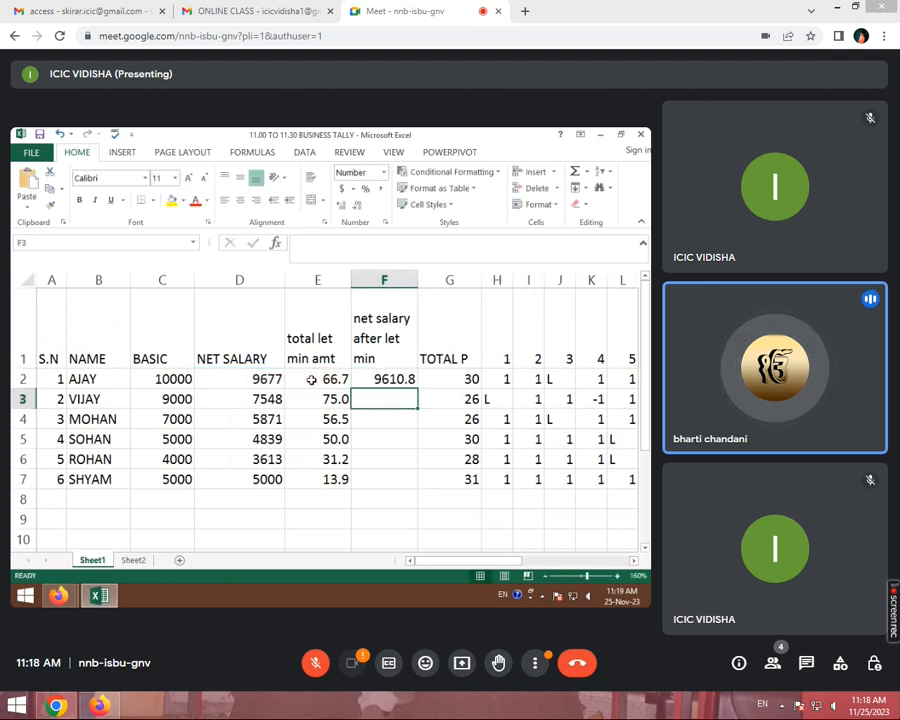
pyautogui.click(375, 378)
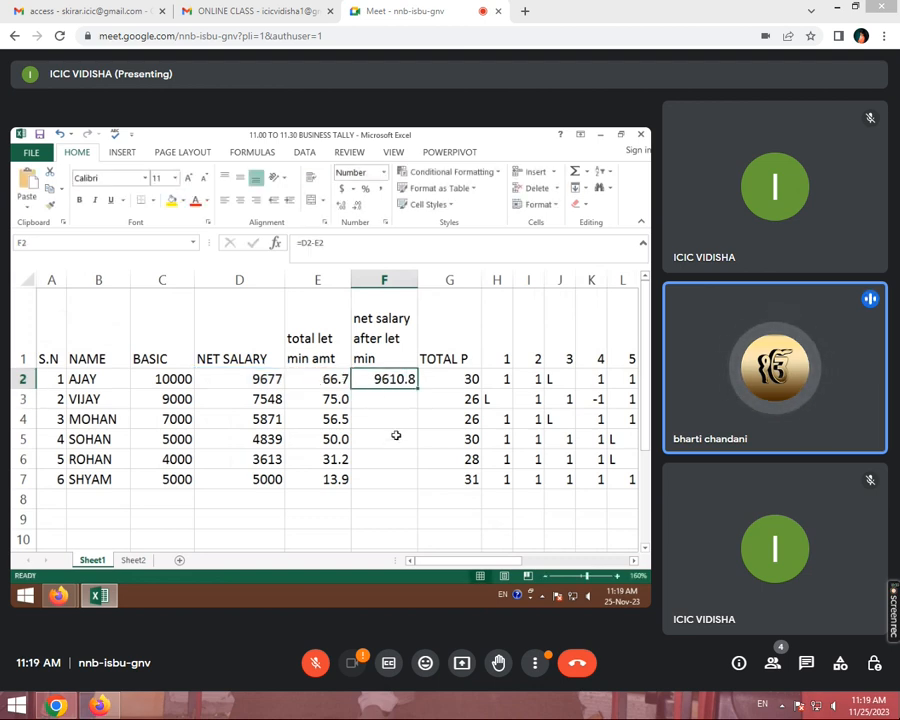
pyautogui.click(265, 381)
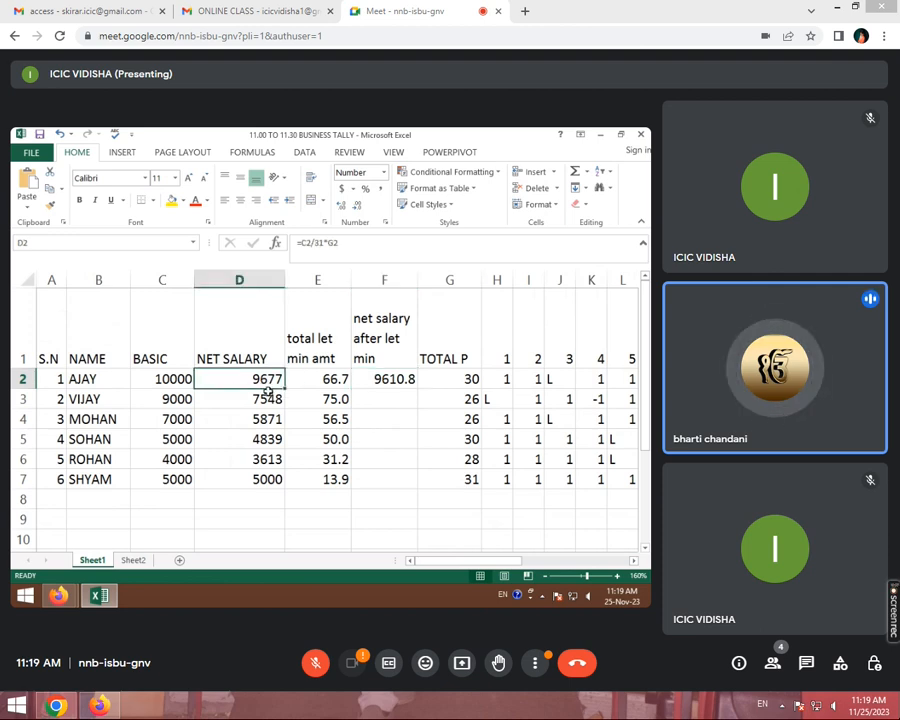
pyautogui.click(309, 381)
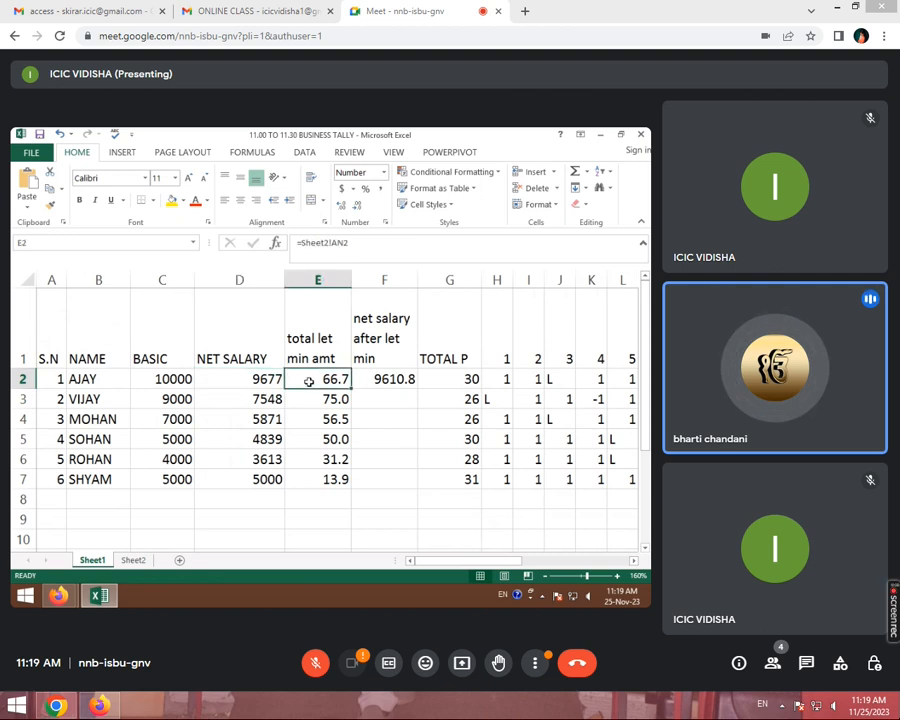
pyautogui.click(374, 377)
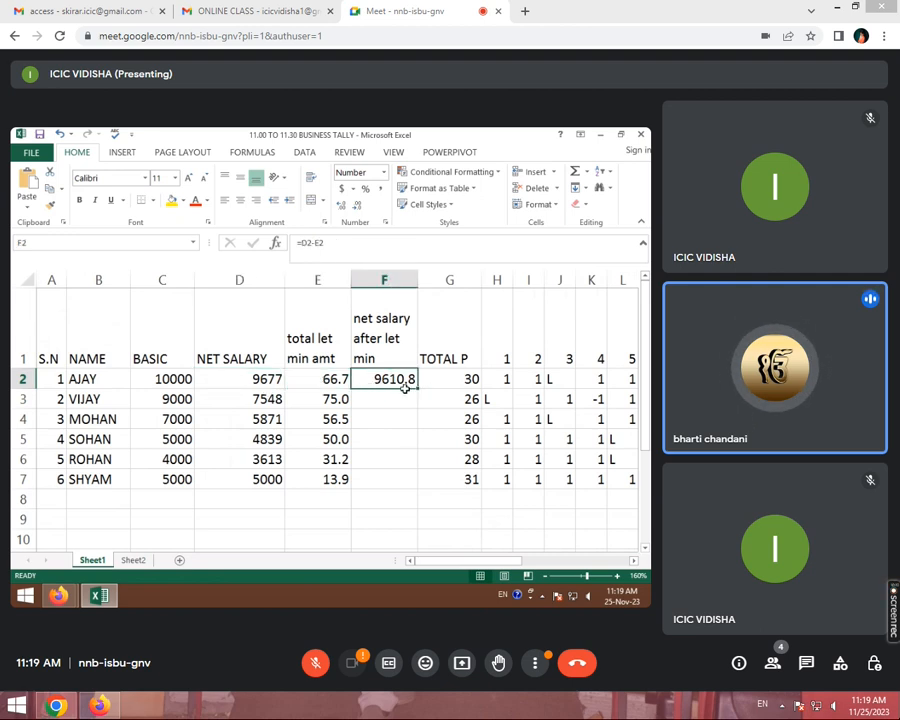
pyautogui.moveTo(415, 391); pyautogui.dragTo(416, 486)
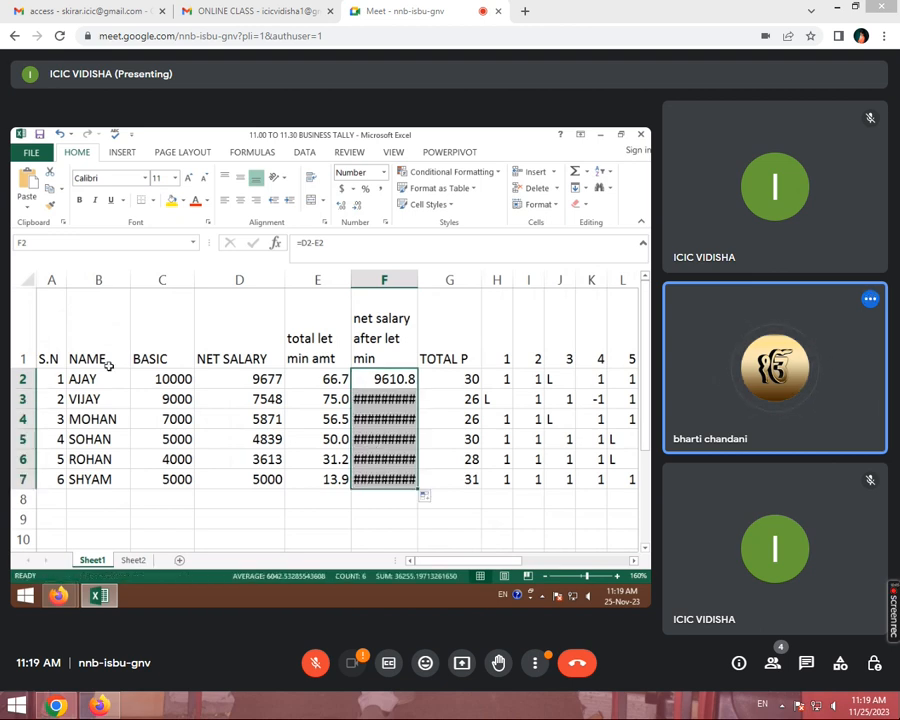
# Step: Remove the decimal places from F2:F7 and reduce the height of header row 1 to fit its headings
pyautogui.click(358, 205)
pyautogui.click(358, 205)
pyautogui.click(358, 205)
pyautogui.click(160, 379)
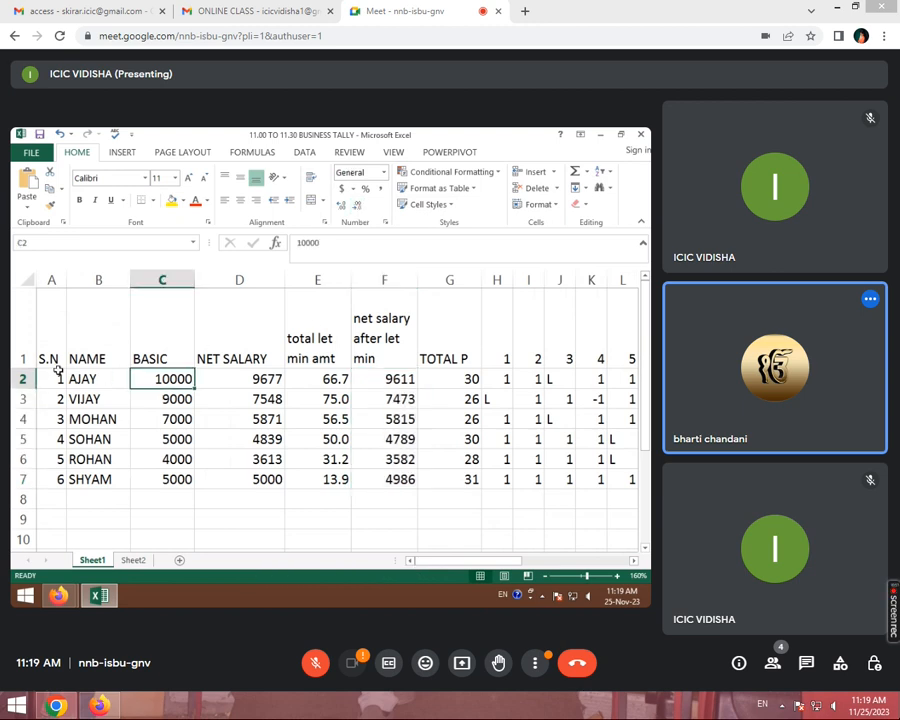
pyautogui.moveTo(33, 369); pyautogui.dragTo(33, 348)
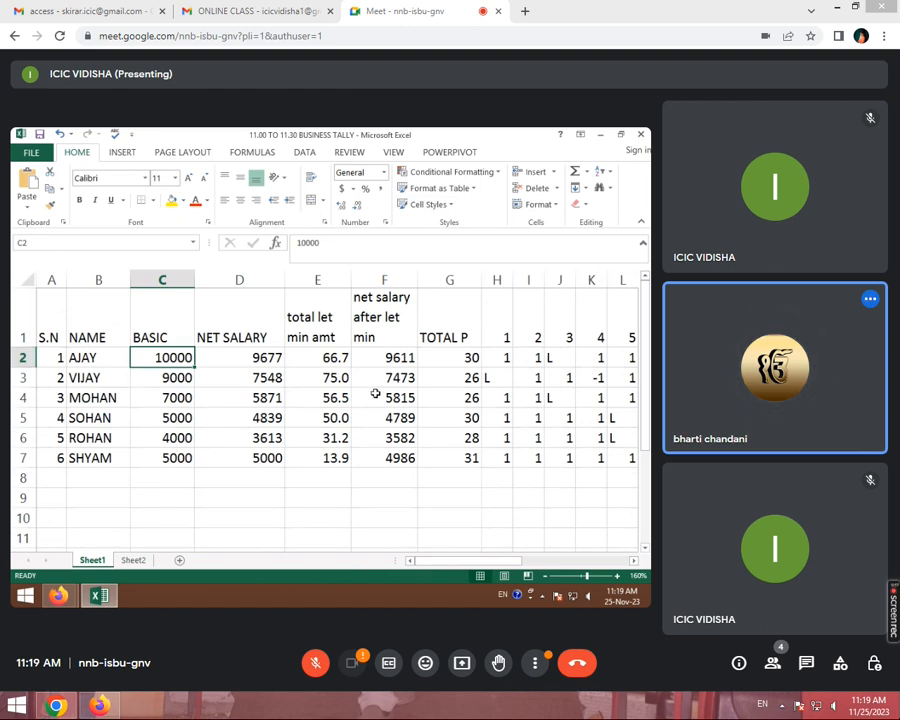
pyautogui.click(383, 322)
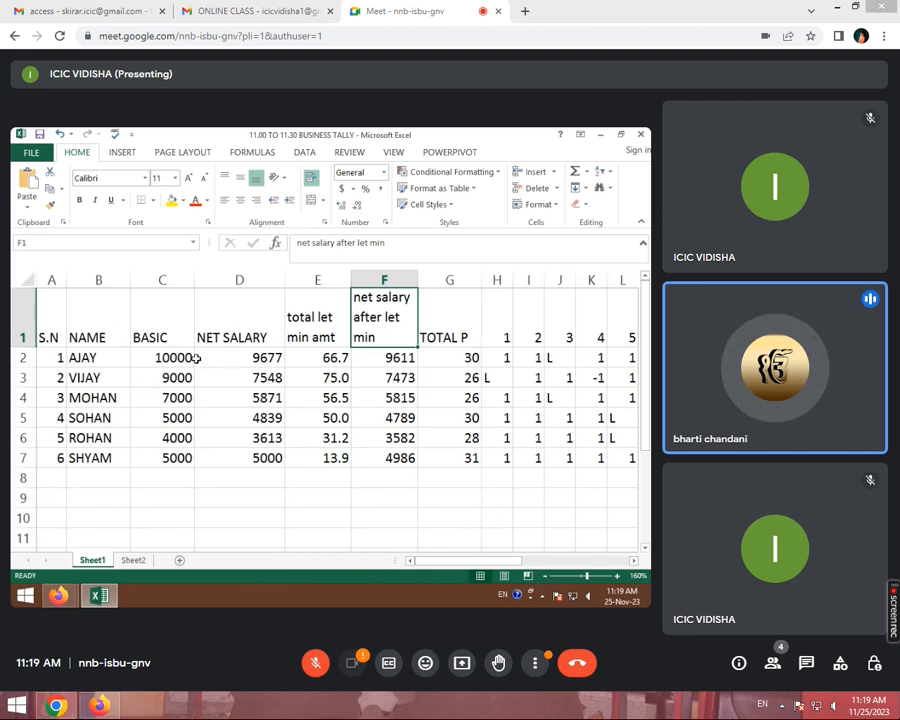
pyautogui.click(165, 360)
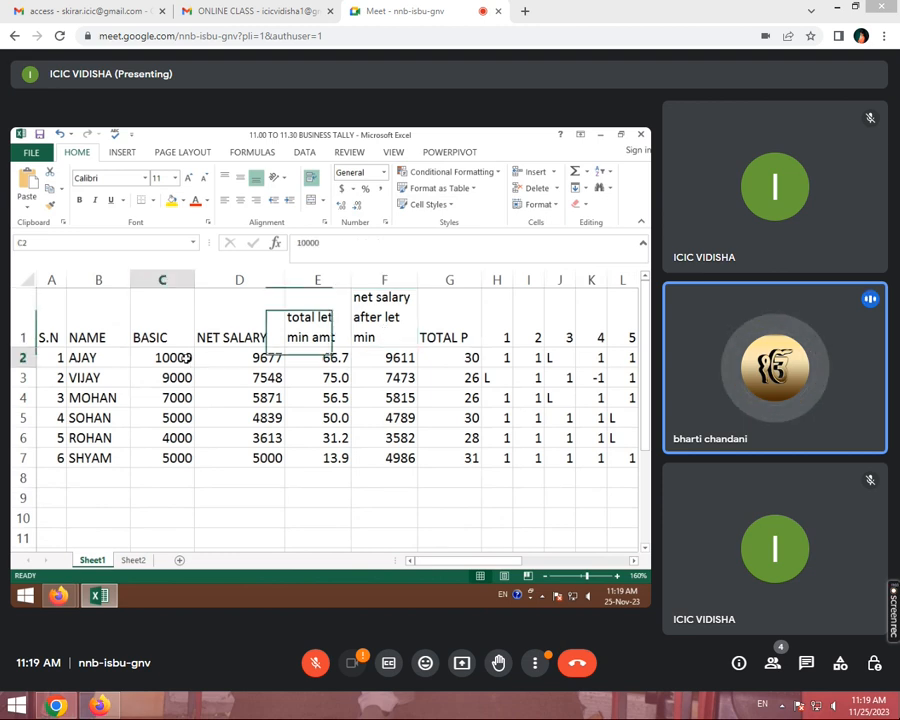
pyautogui.click(372, 360)
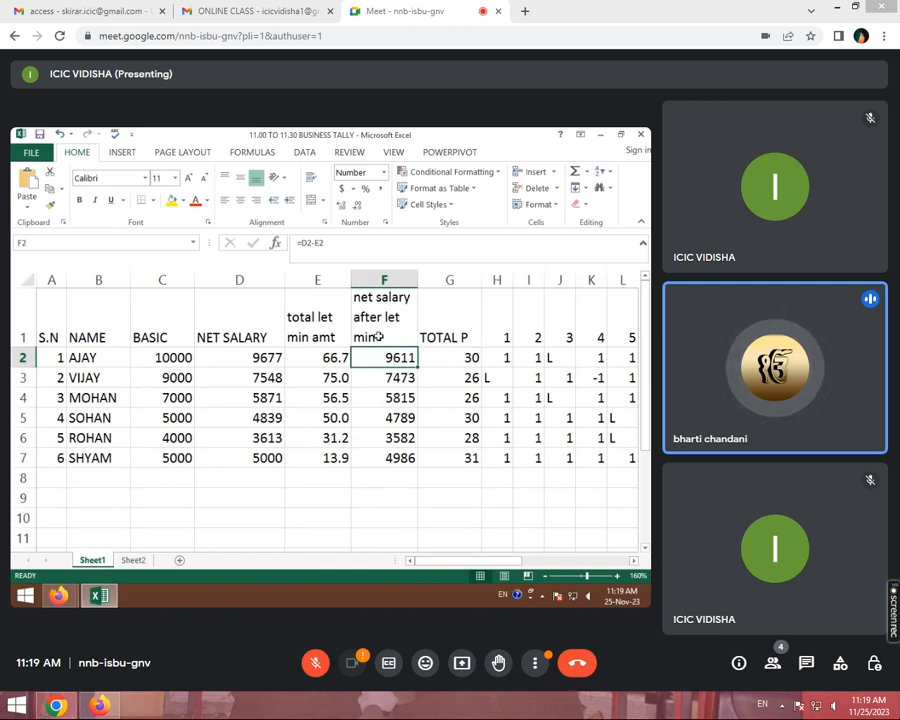
# Step: Insert a column before TOTAL P and enter the heading "sda" in G1
pyautogui.rightClick(435, 281)
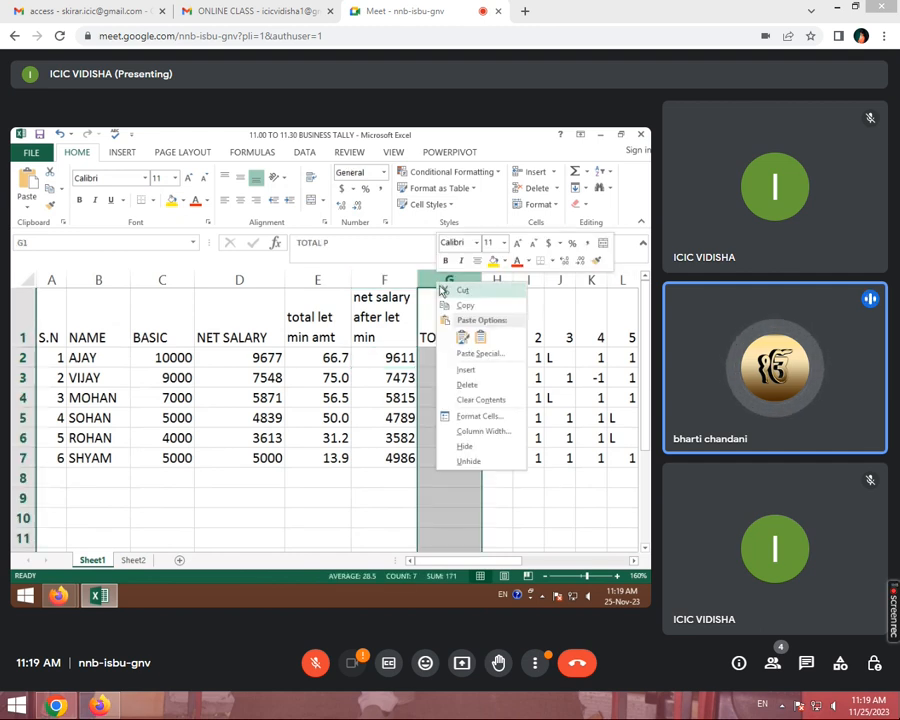
pyautogui.click(456, 370)
pyautogui.click(446, 337)
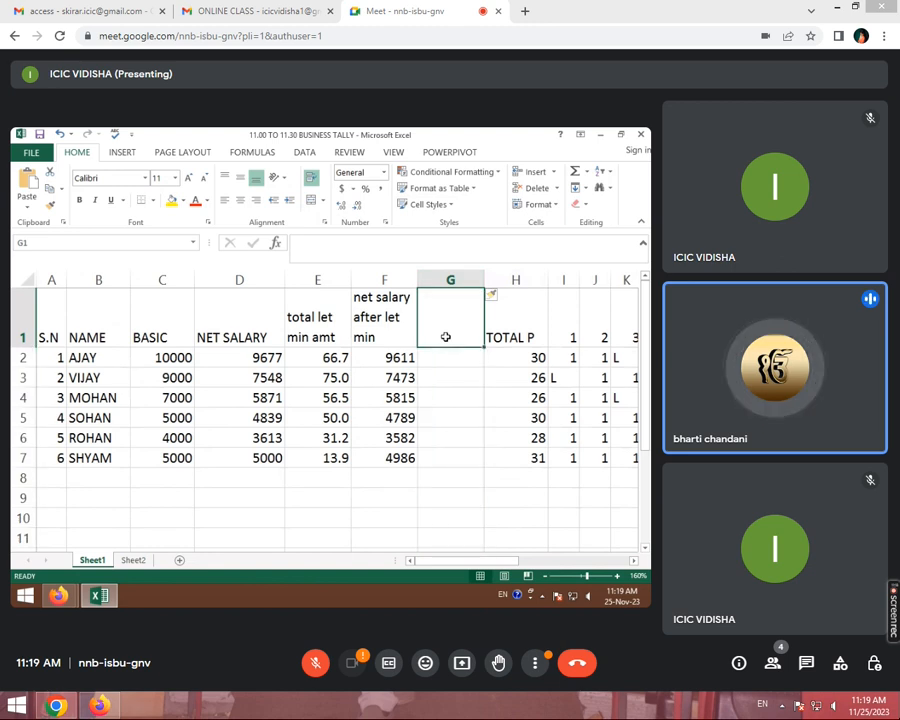
pyautogui.write('sda')
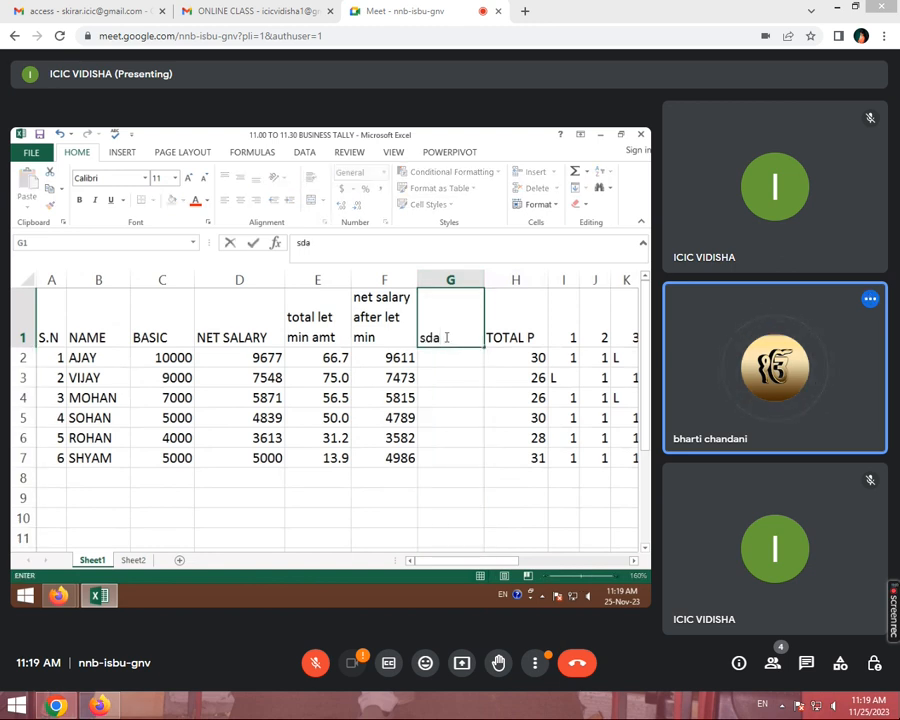
pyautogui.press('Return')
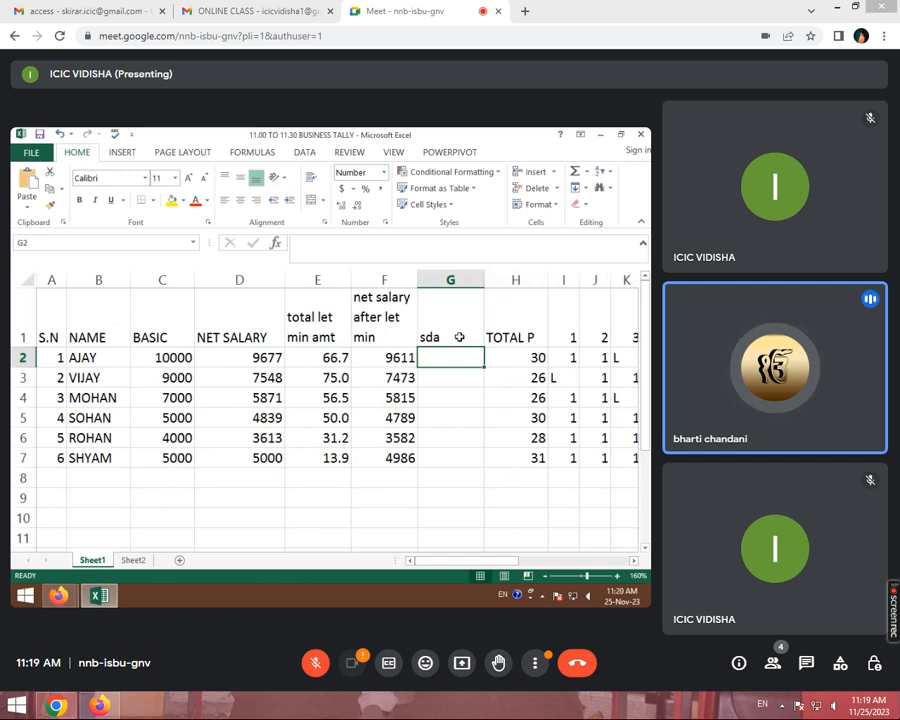
# Step: Calculate the sda amount with =C2-F2 in G2 and copy the formula down through G7
pyautogui.write('=')
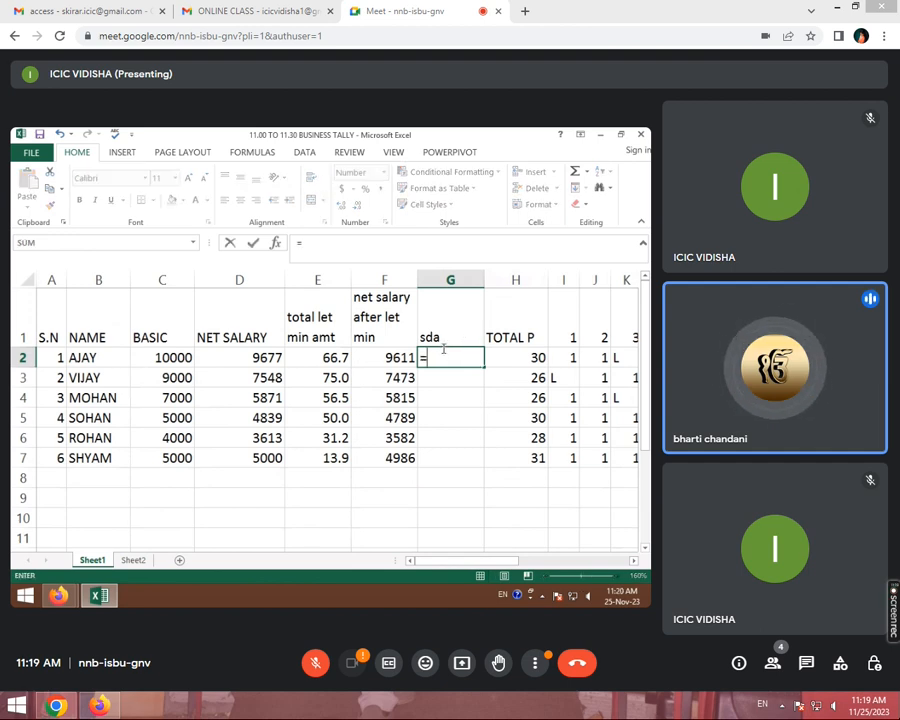
pyautogui.click(175, 358)
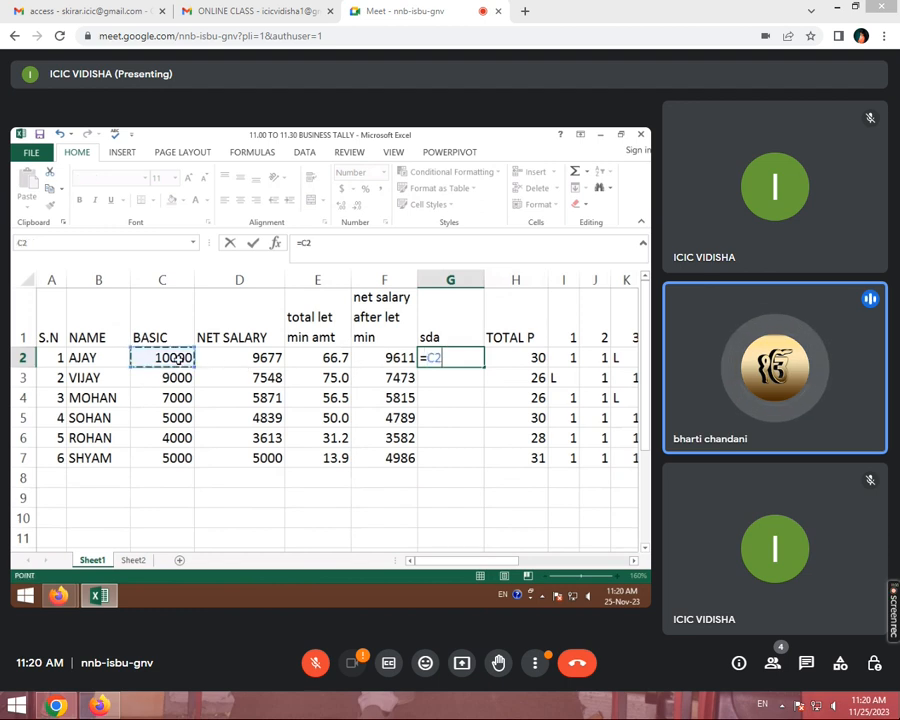
pyautogui.write('-')
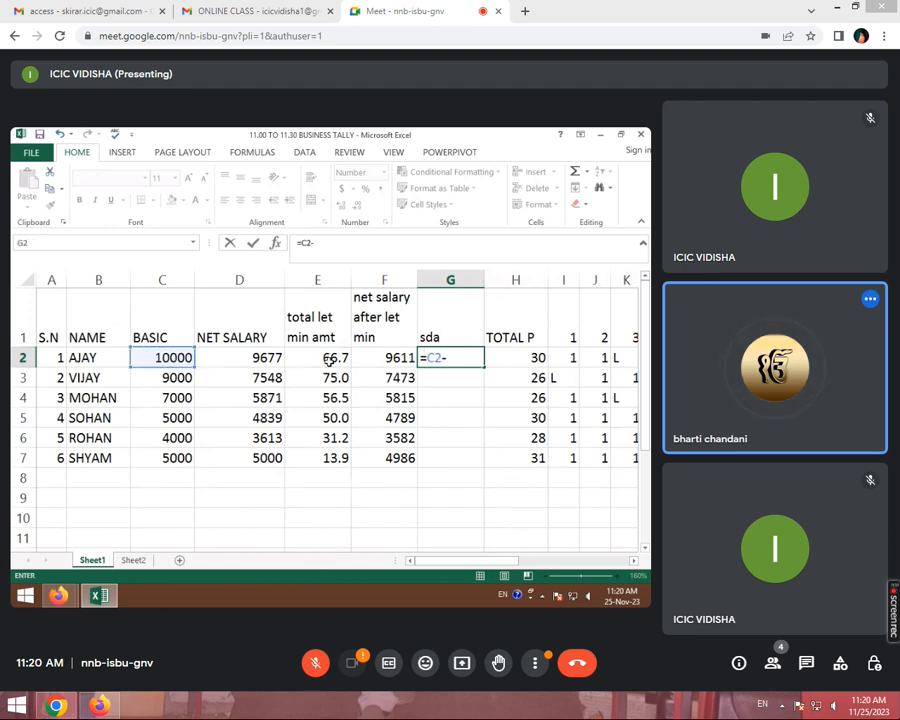
pyautogui.click(386, 357)
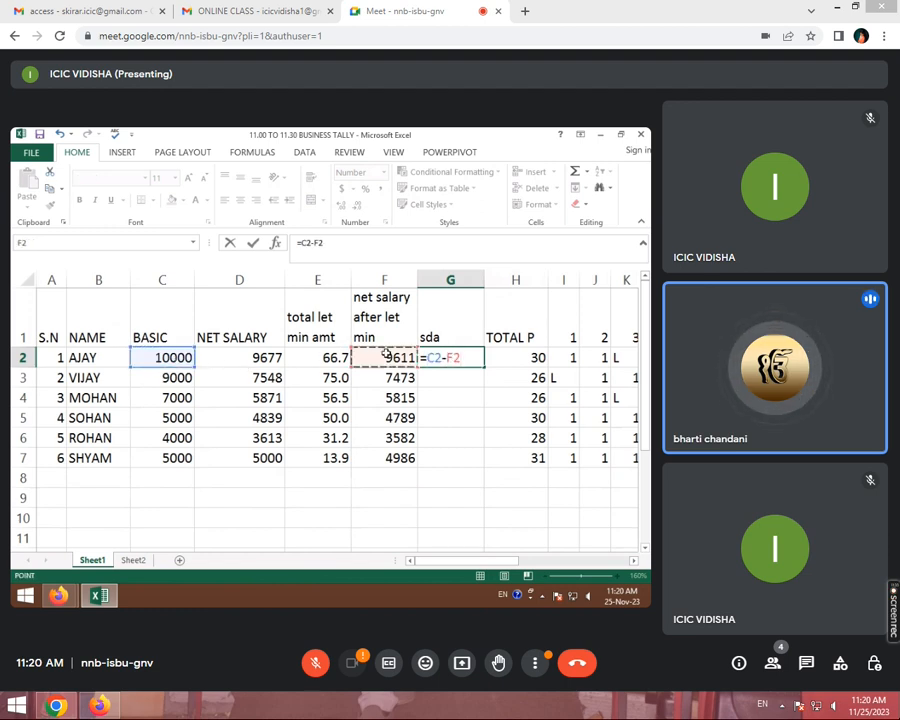
pyautogui.press('Return')
pyautogui.click(431, 357)
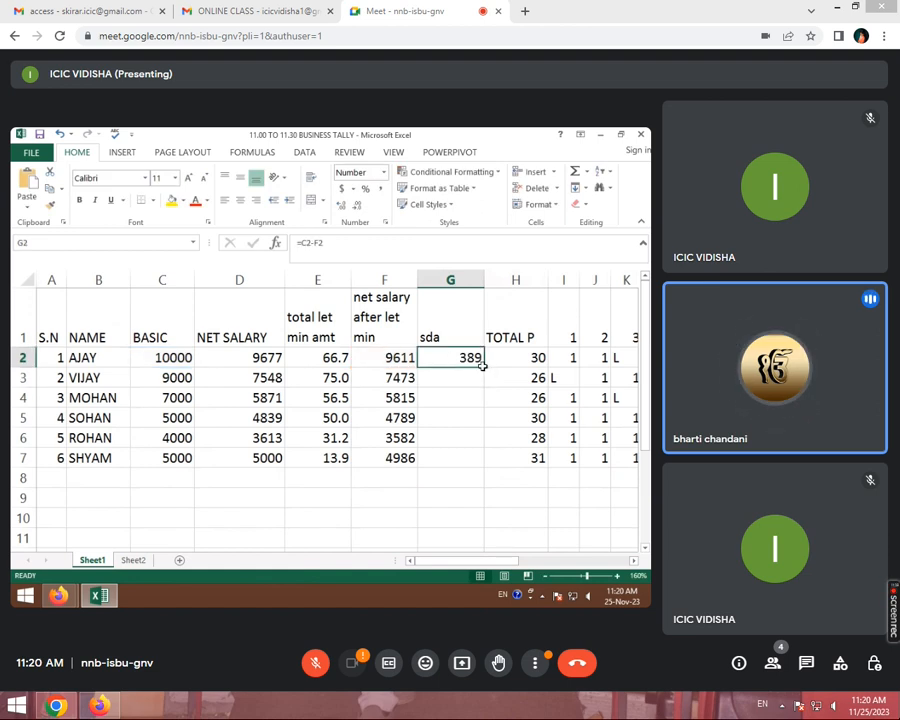
pyautogui.moveTo(484, 367); pyautogui.dragTo(469, 464)
pyautogui.click(452, 480)
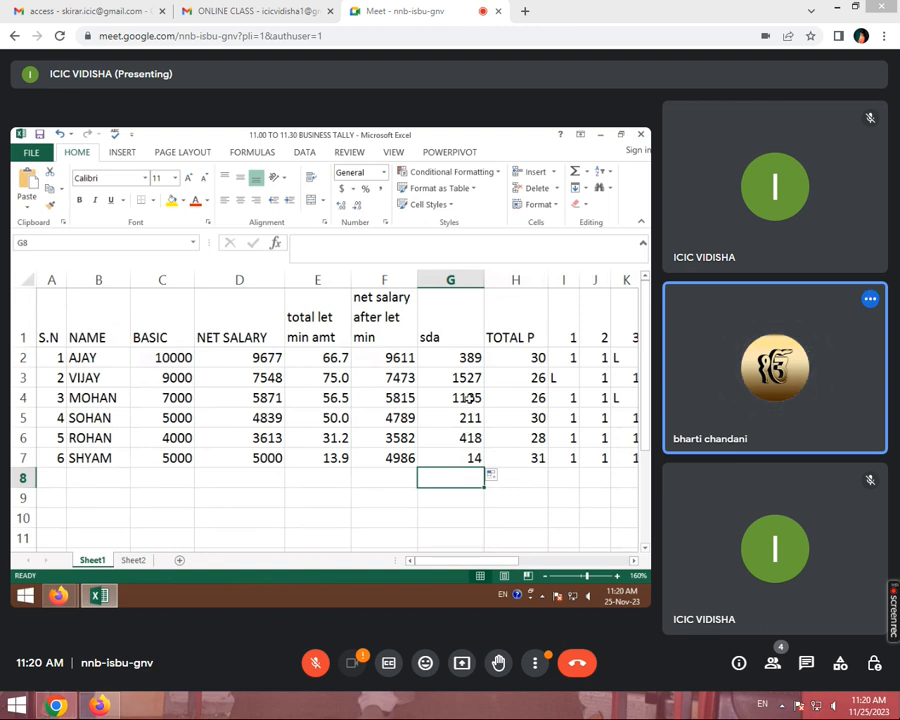
# Step: Wrap the text of the "total let min amt" heading in AN1 on Sheet2
pyautogui.click(134, 558)
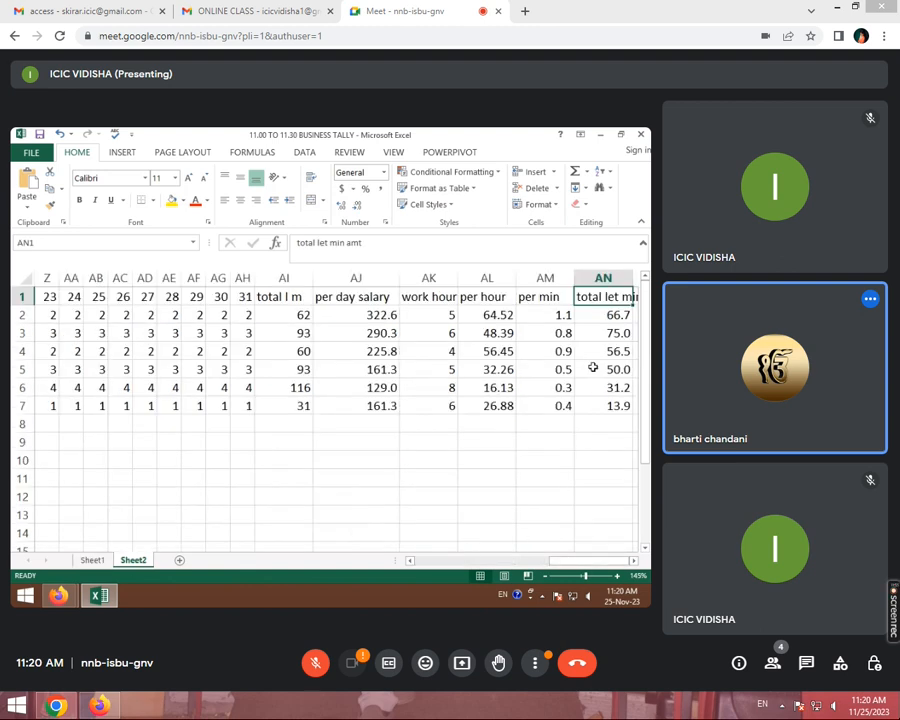
pyautogui.moveTo(566, 279); pyautogui.dragTo(630, 280)
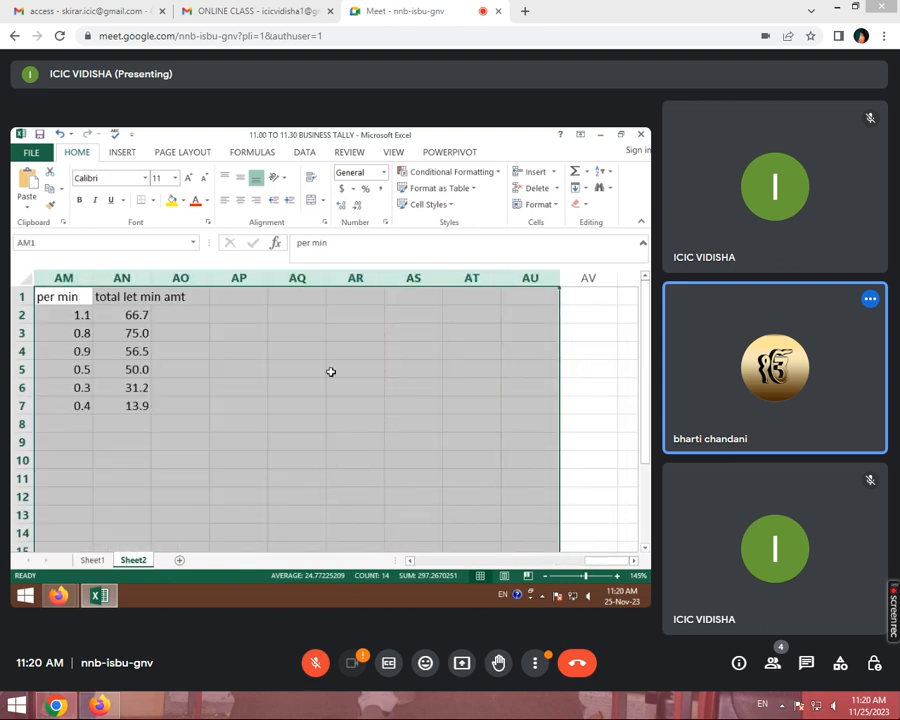
pyautogui.click(372, 453)
pyautogui.moveTo(605, 560); pyautogui.dragTo(566, 560)
pyautogui.click(592, 297)
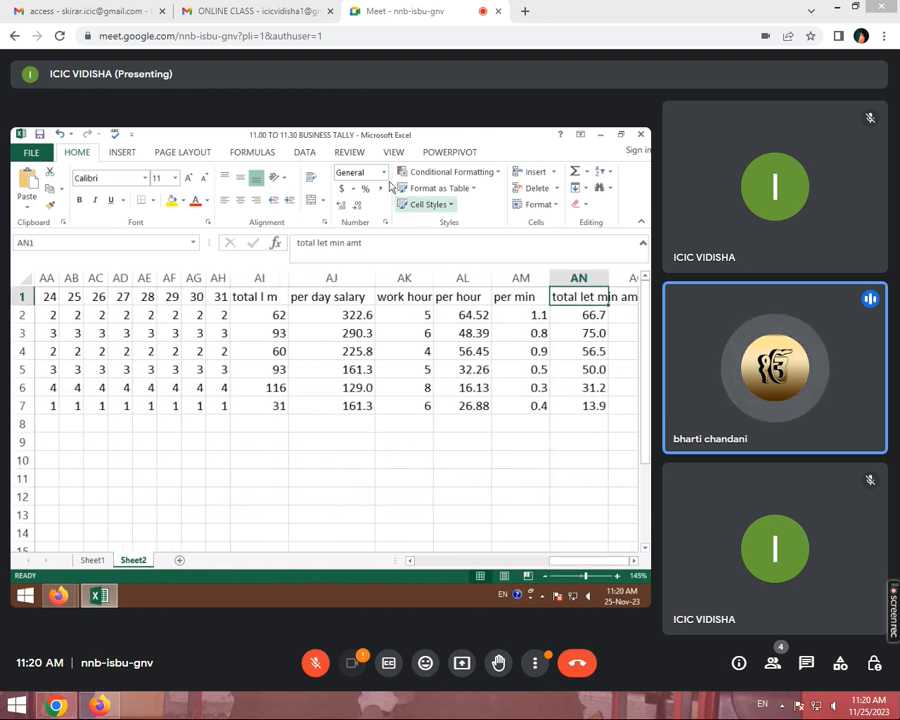
pyautogui.click(313, 178)
# Step: Re-enter the total let min amt formula =AM2*AI2 in AN2 on Sheet2
pyautogui.click(566, 333)
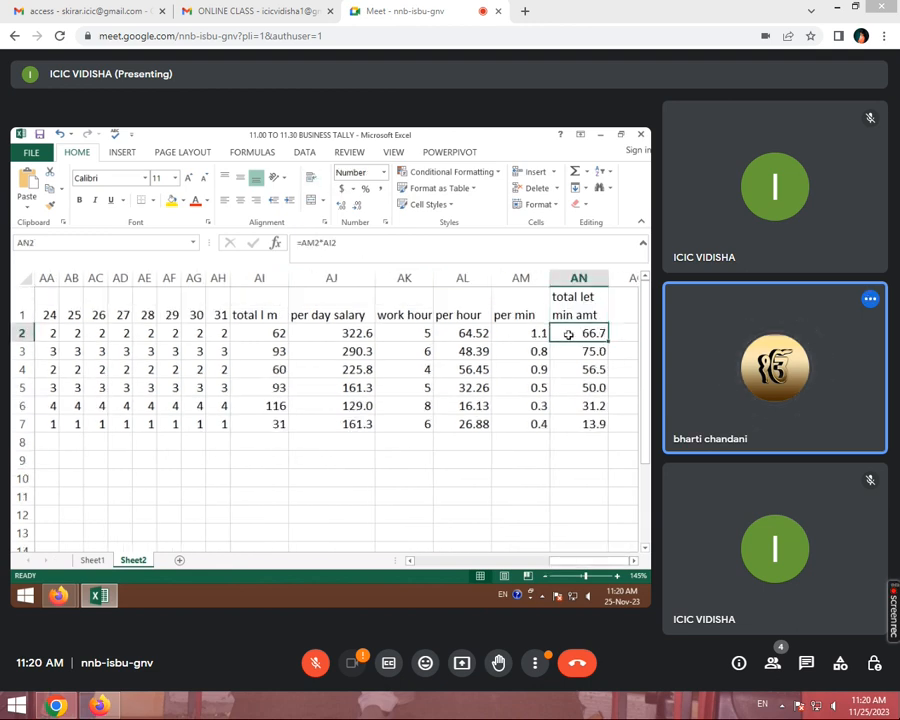
pyautogui.doubleClick(569, 335)
pyautogui.write('=')
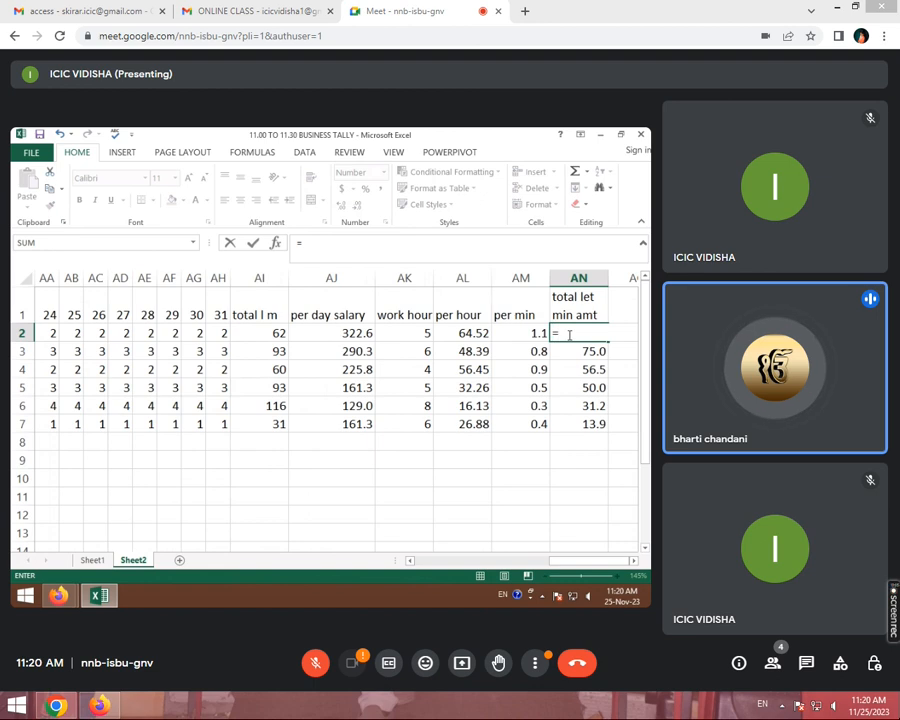
pyautogui.click(537, 333)
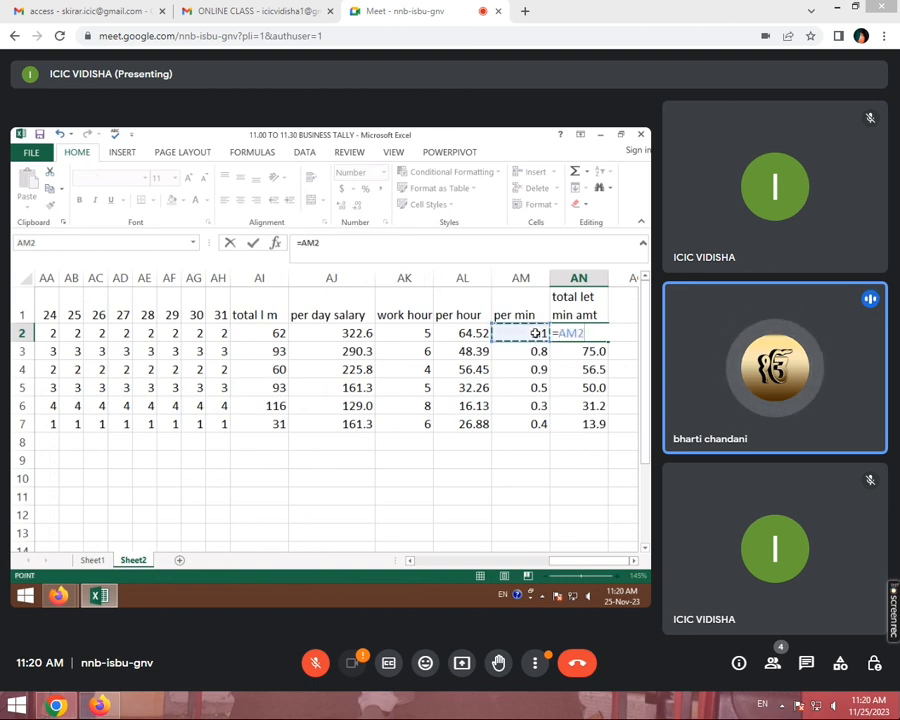
pyautogui.write('*')
pyautogui.click(255, 333)
pyautogui.press('Return')
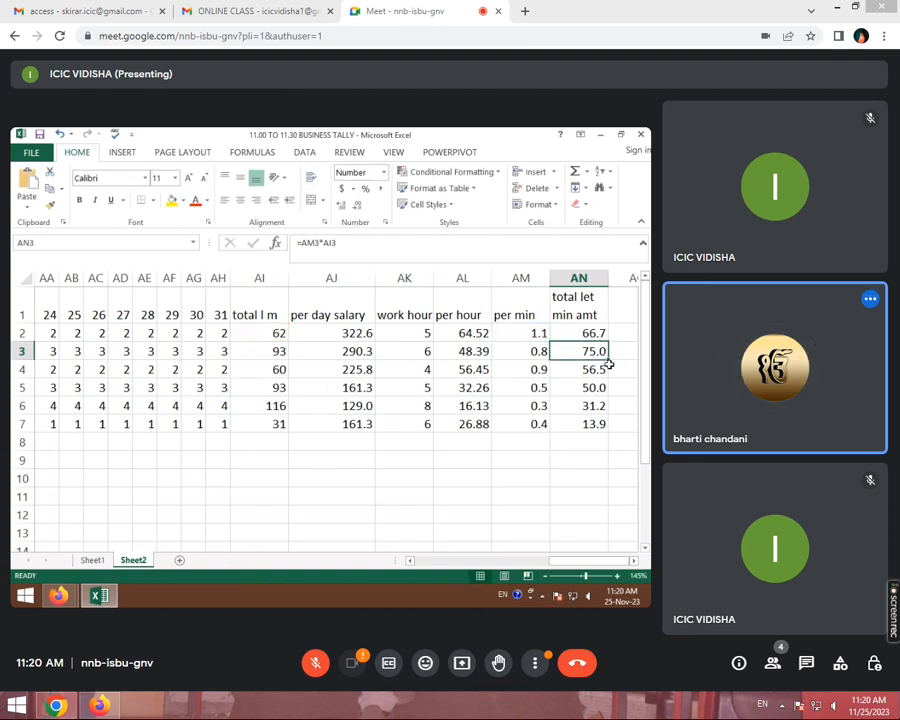
# Step: Compare the total let min amt column on Sheet2 with Sheet1 and examine the formulas in E2 and F2 of Sheet1
pyautogui.click(578, 306)
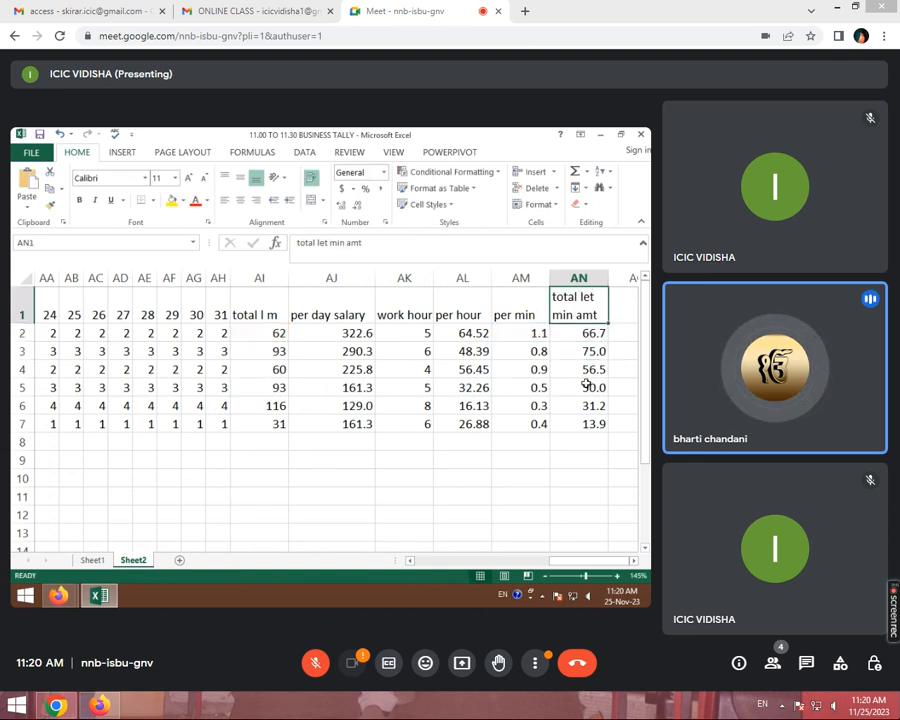
pyautogui.click(92, 560)
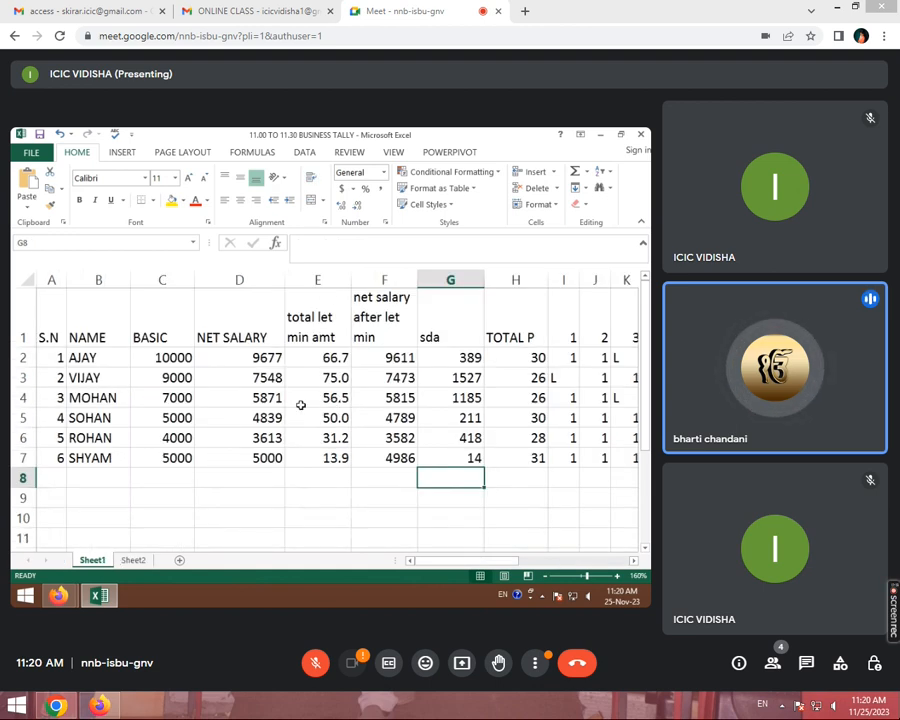
pyautogui.click(133, 560)
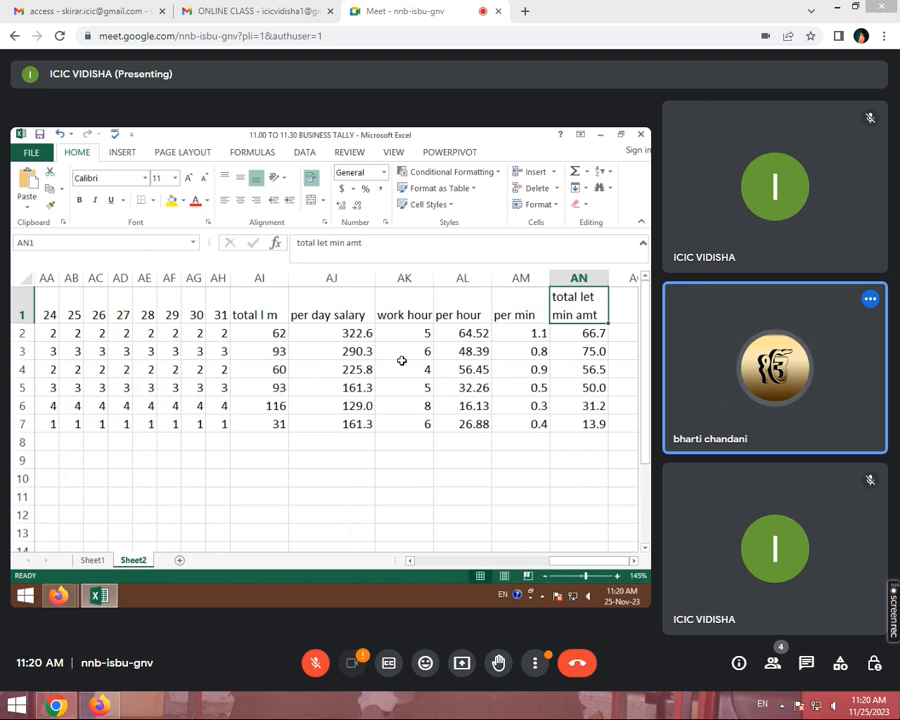
pyautogui.click(92, 560)
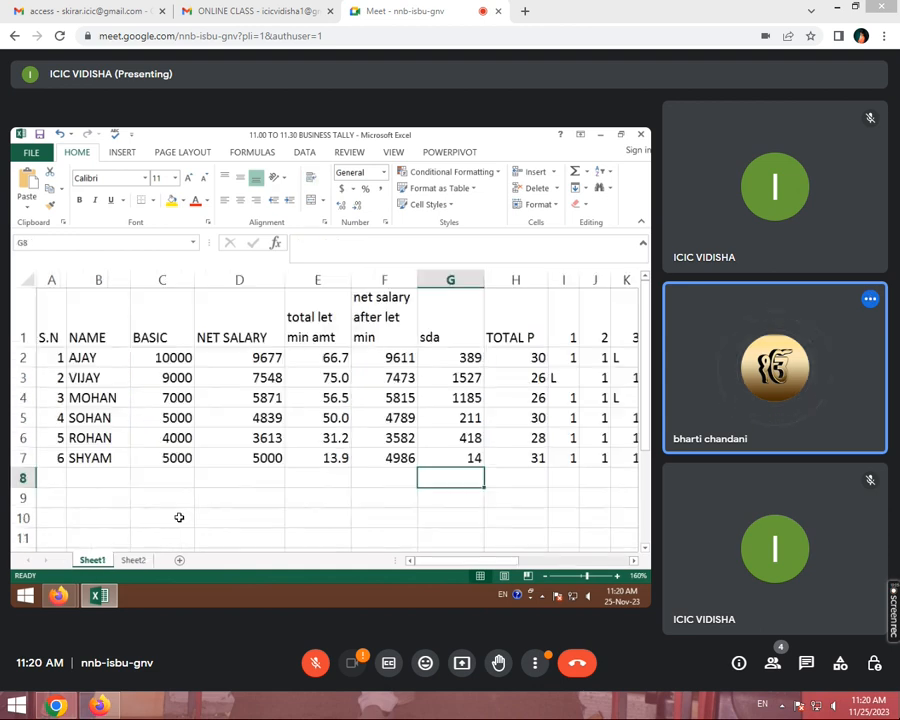
pyautogui.click(272, 360)
pyautogui.click(297, 362)
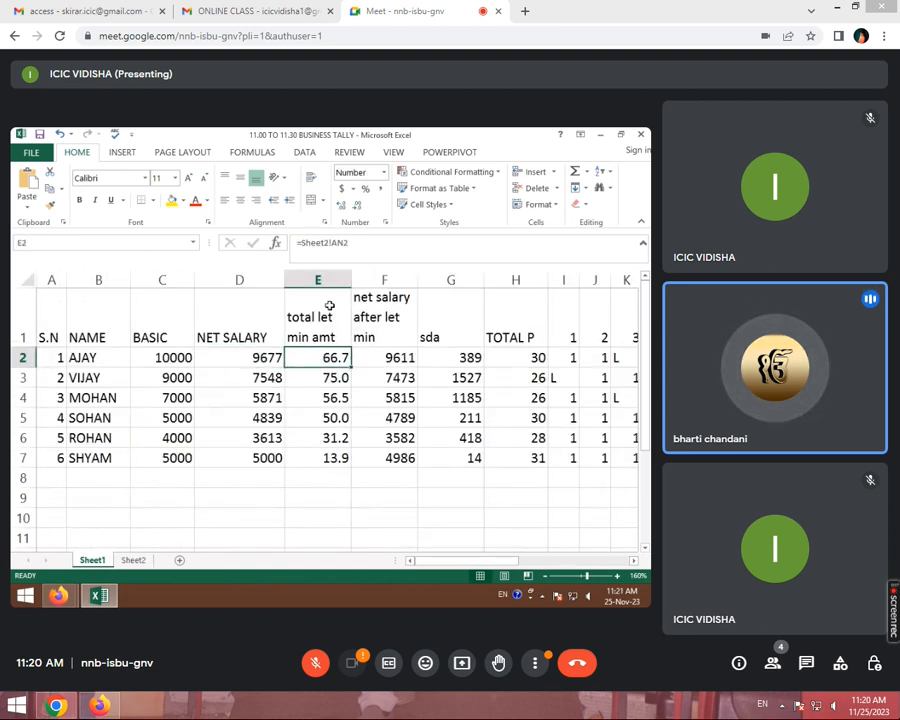
pyautogui.click(394, 356)
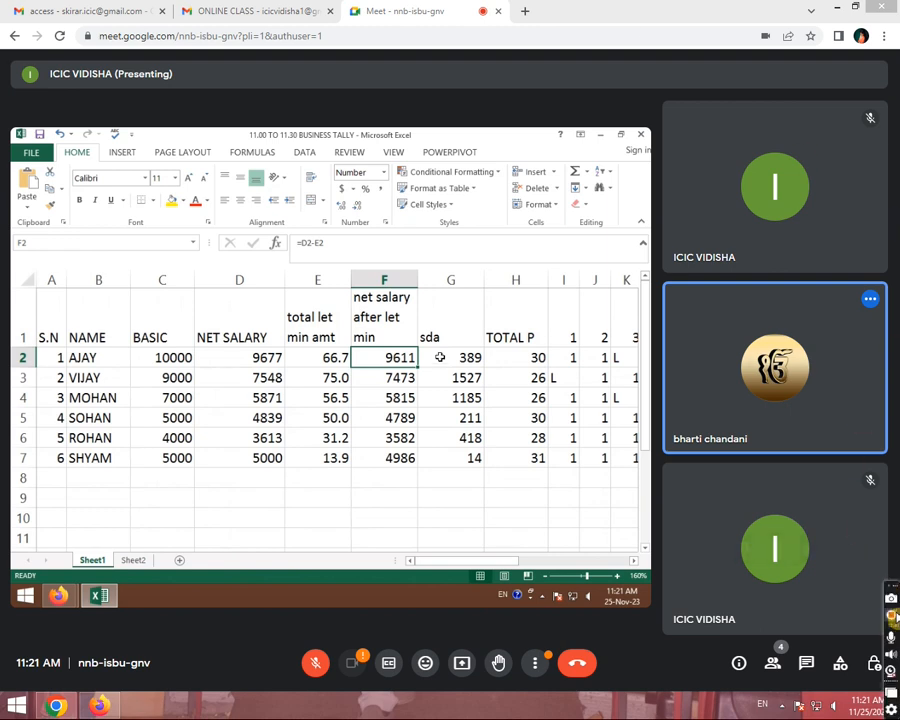
pyautogui.moveTo(748, 561)
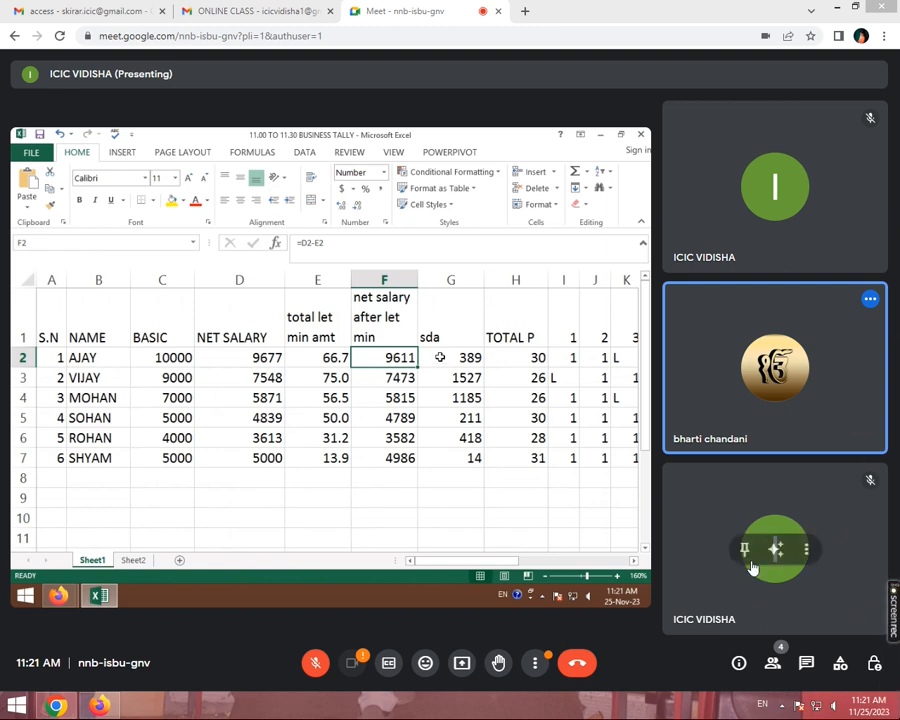